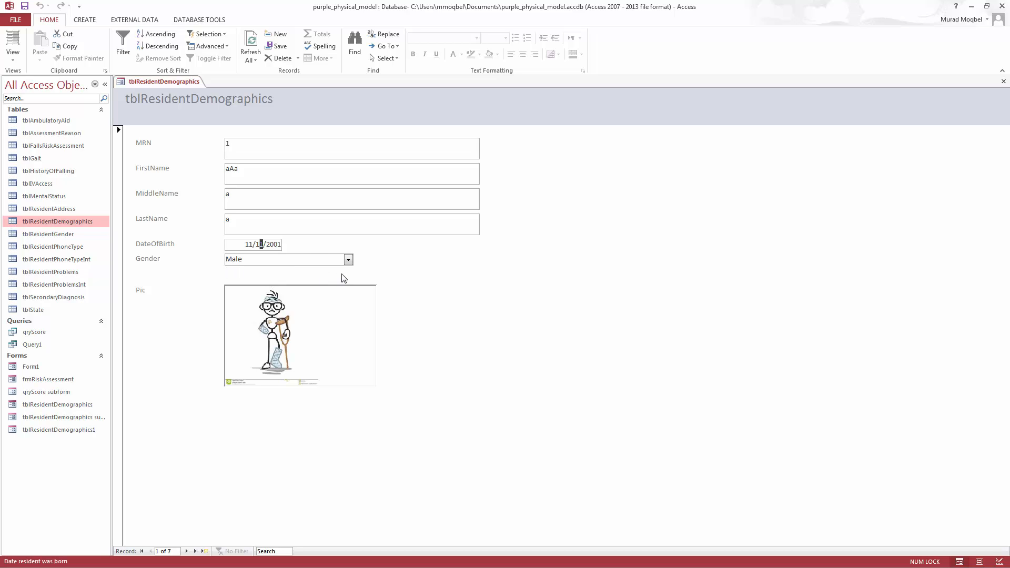
Step: Open the tblResidentDemographics table to review its fields and records, and close it again
{"action": "left_click", "coordinate": [275, 244]}
{"action": "double_click", "coordinate": [78, 221]}
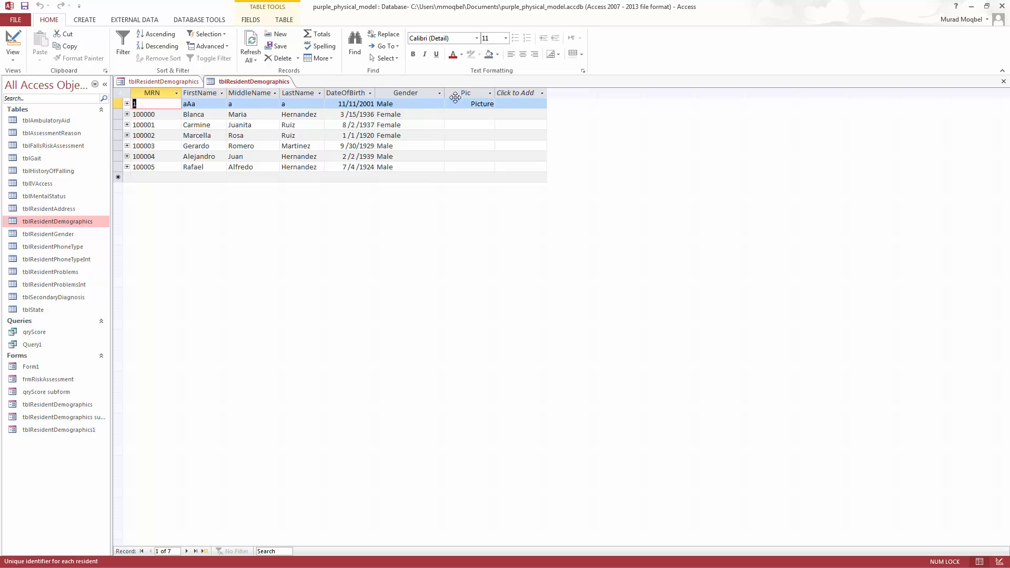
{"action": "right_click", "coordinate": [257, 84]}
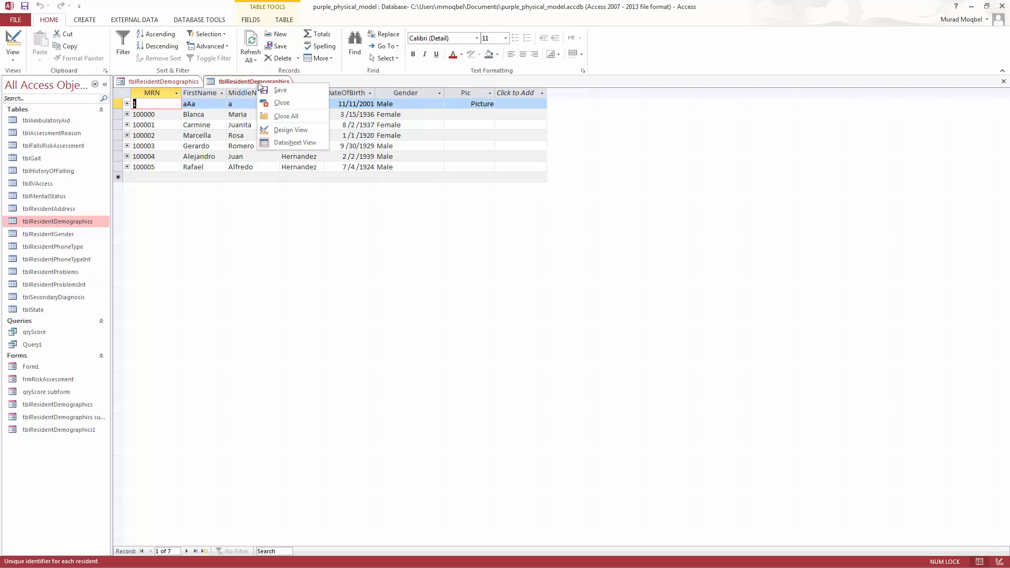
{"action": "left_click", "coordinate": [240, 84]}
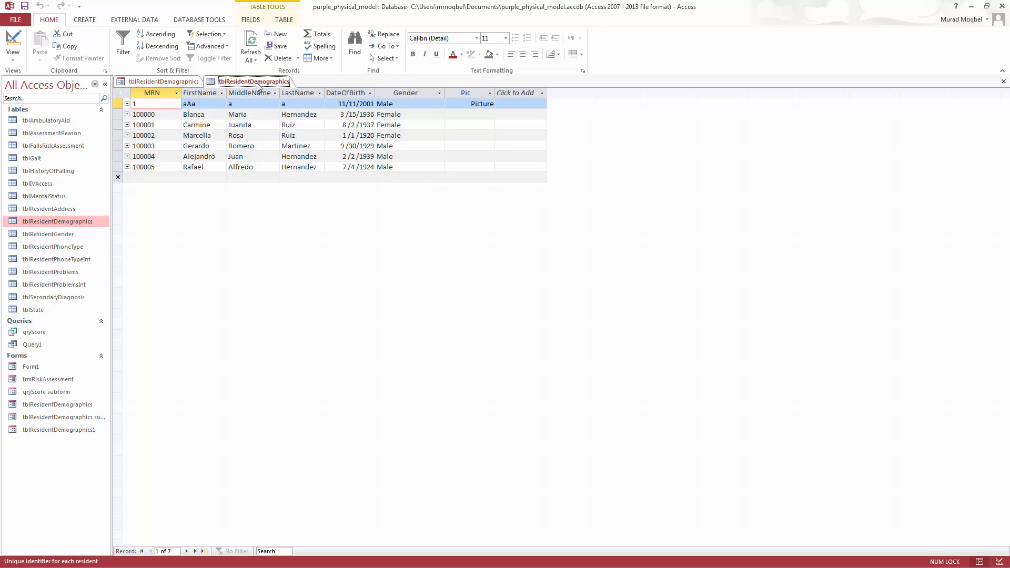
{"action": "right_click", "coordinate": [258, 85]}
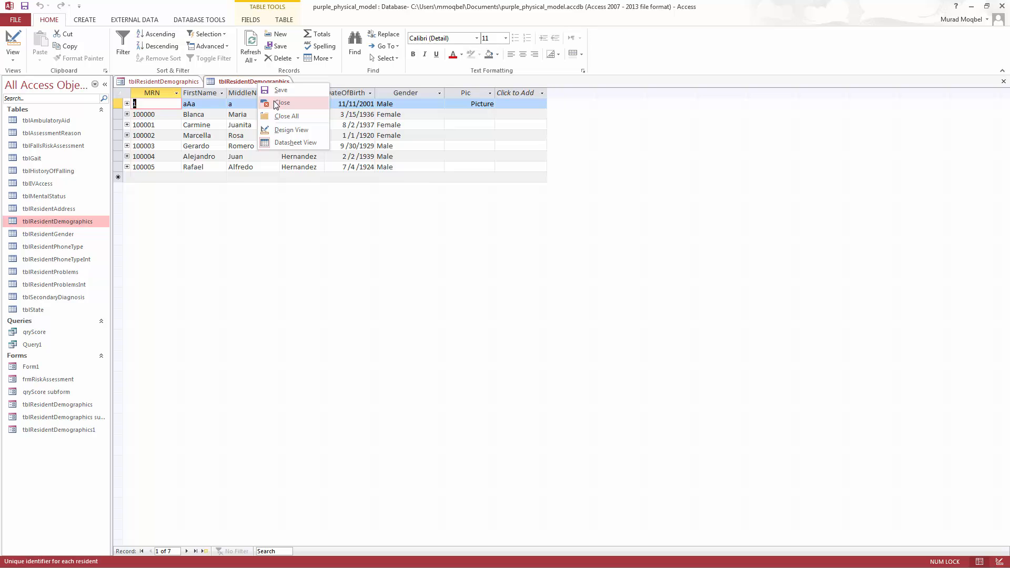
{"action": "left_click", "coordinate": [276, 103]}
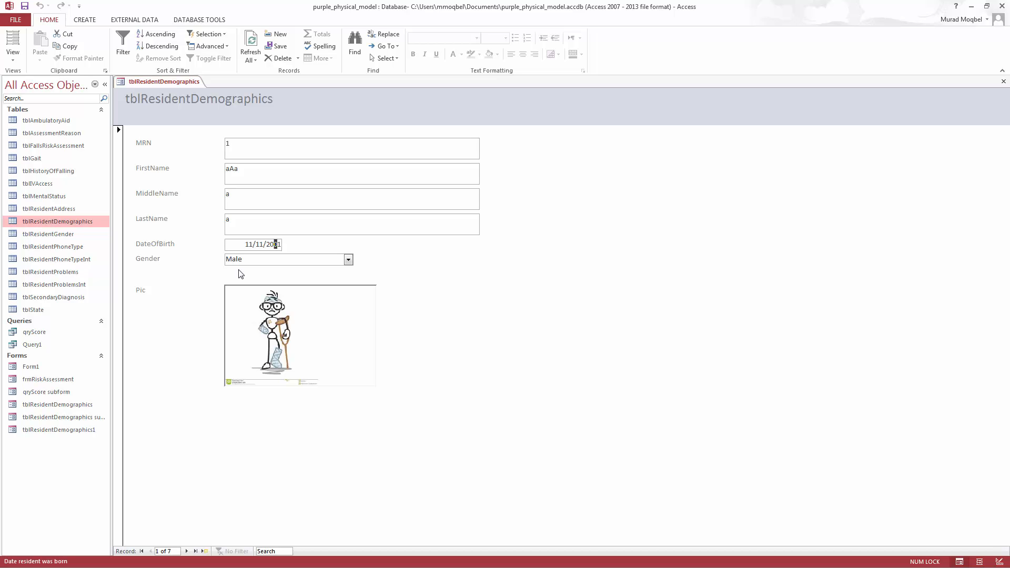
{"action": "left_click", "coordinate": [81, 221]}
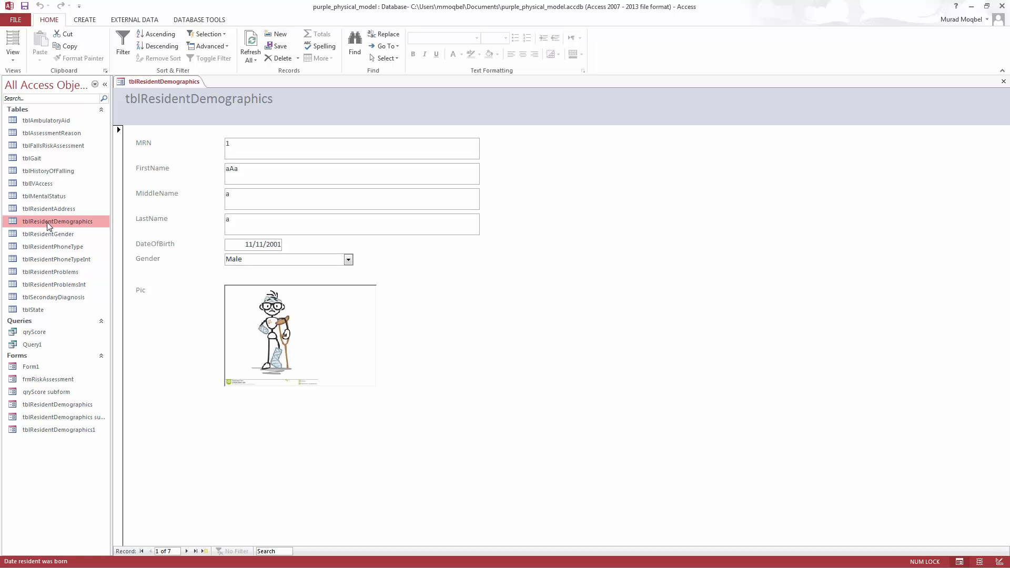
{"action": "left_click", "coordinate": [228, 274]}
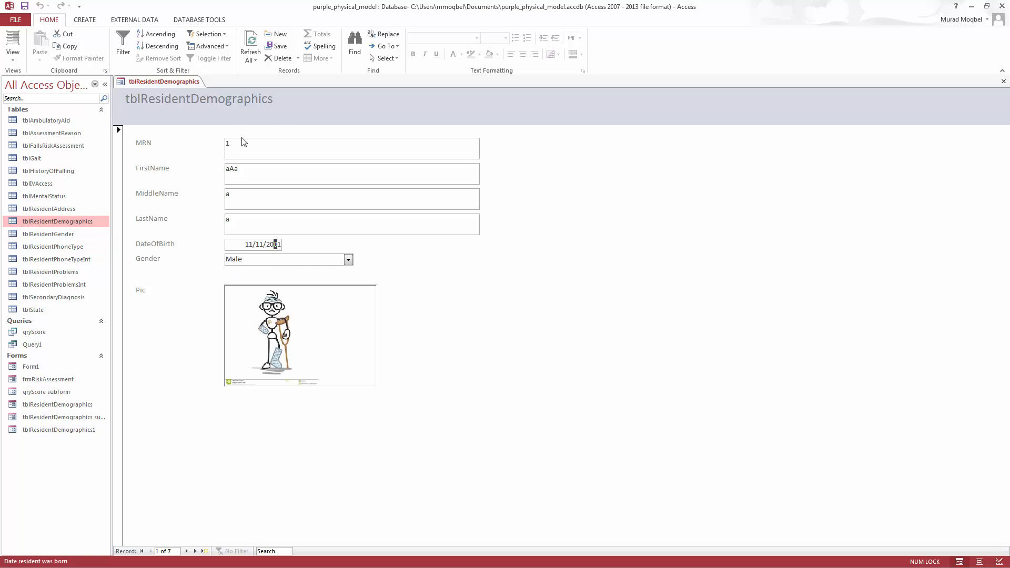
{"action": "left_click", "coordinate": [267, 247]}
Step: Switch the form to Design View and add a text box between the Gender and Pic fields
{"action": "left_click", "coordinate": [13, 55]}
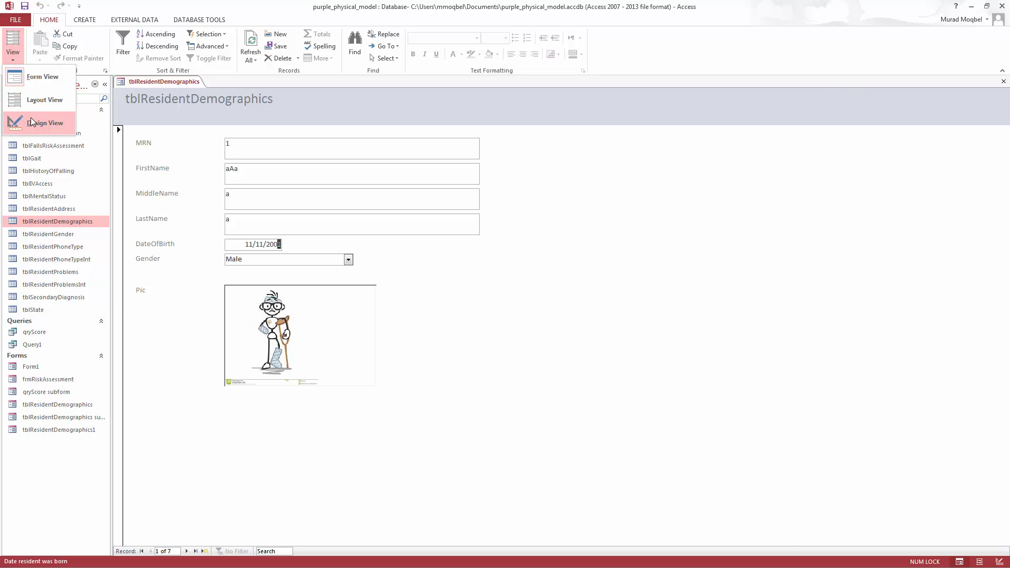
{"action": "left_click", "coordinate": [30, 120]}
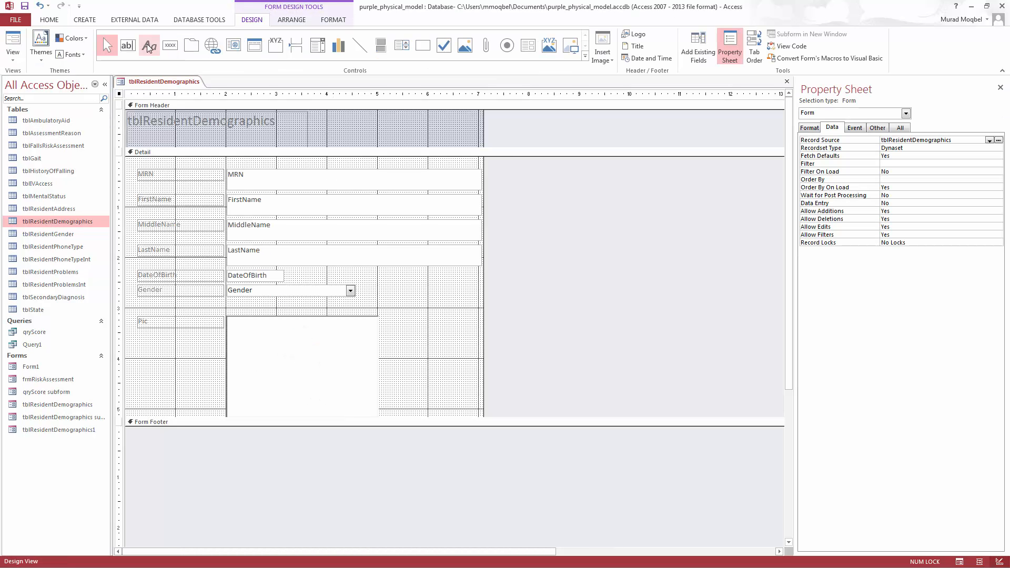
{"action": "left_click", "coordinate": [127, 47]}
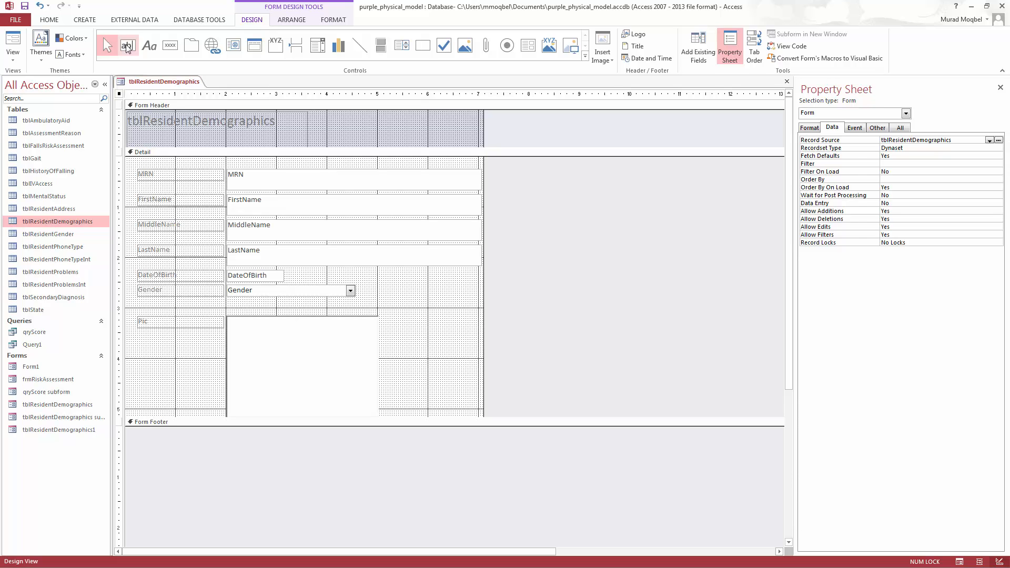
{"action": "left_click", "coordinate": [230, 301]}
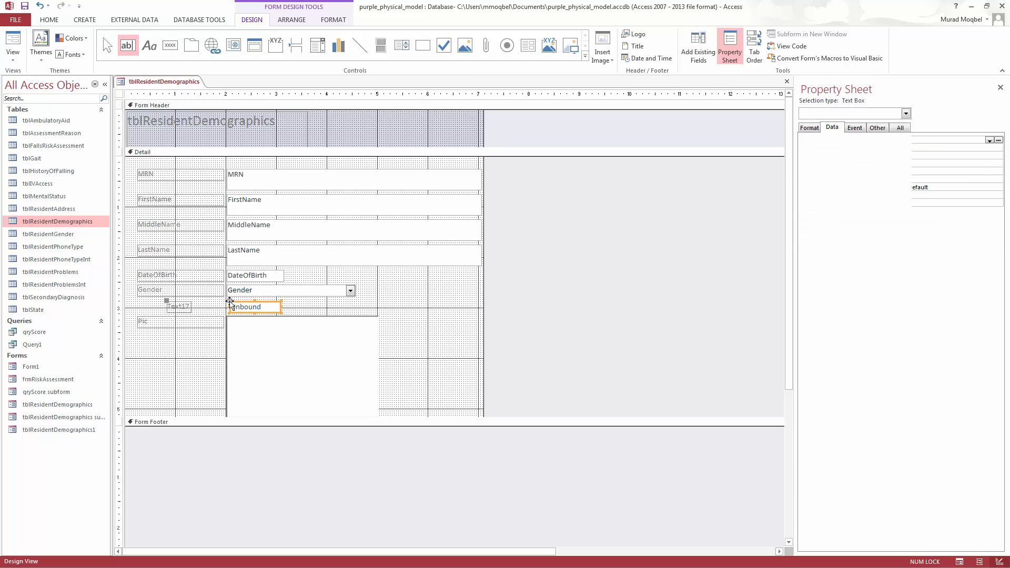
Step: Change the new text box's label to "Age"
{"action": "left_click", "coordinate": [184, 306]}
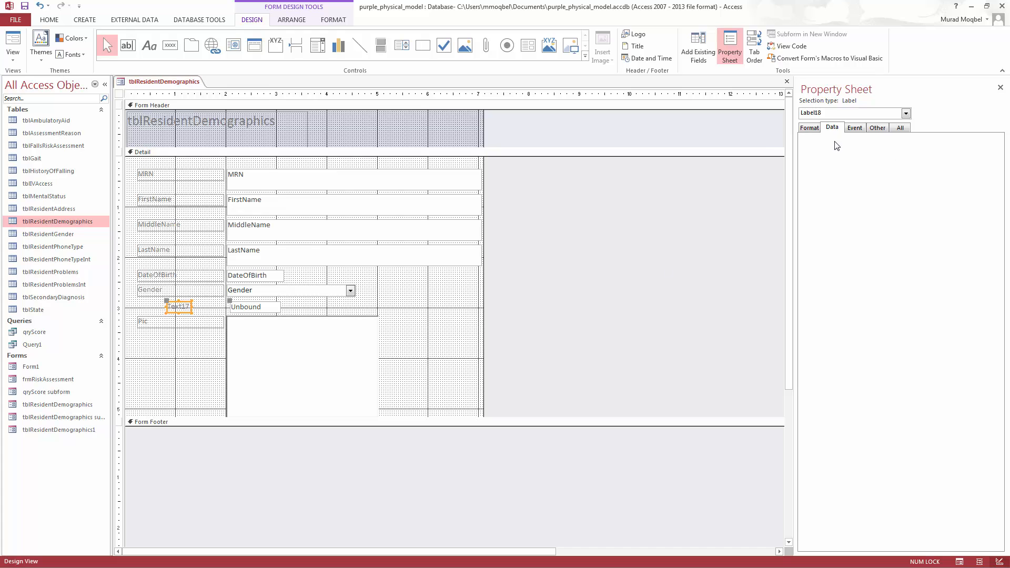
{"action": "left_click", "coordinate": [181, 307]}
{"action": "double_click", "coordinate": [180, 306]}
{"action": "type", "text": "Age"}
Step: Open the Expression Builder for the Age text box's Control Source and show the fields of the tblResidentDemographics table
{"action": "left_click", "coordinate": [250, 308]}
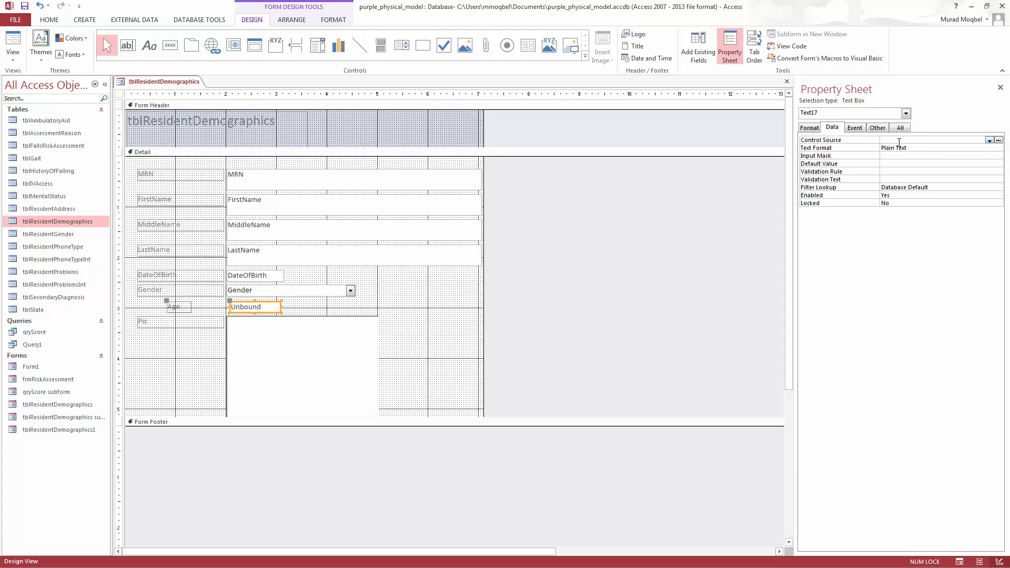
{"action": "left_click", "coordinate": [1000, 141]}
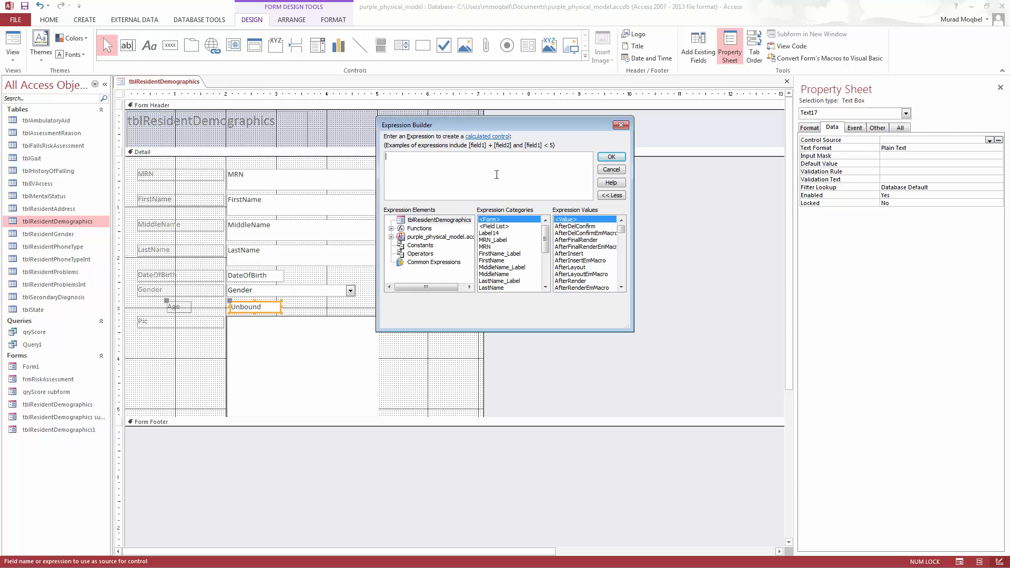
{"action": "mouse_move", "coordinate": [546, 236]}
{"action": "left_mouse_down"}
{"action": "mouse_move", "coordinate": [547, 263]}
{"action": "mouse_move", "coordinate": [546, 235]}
{"action": "left_mouse_up"}
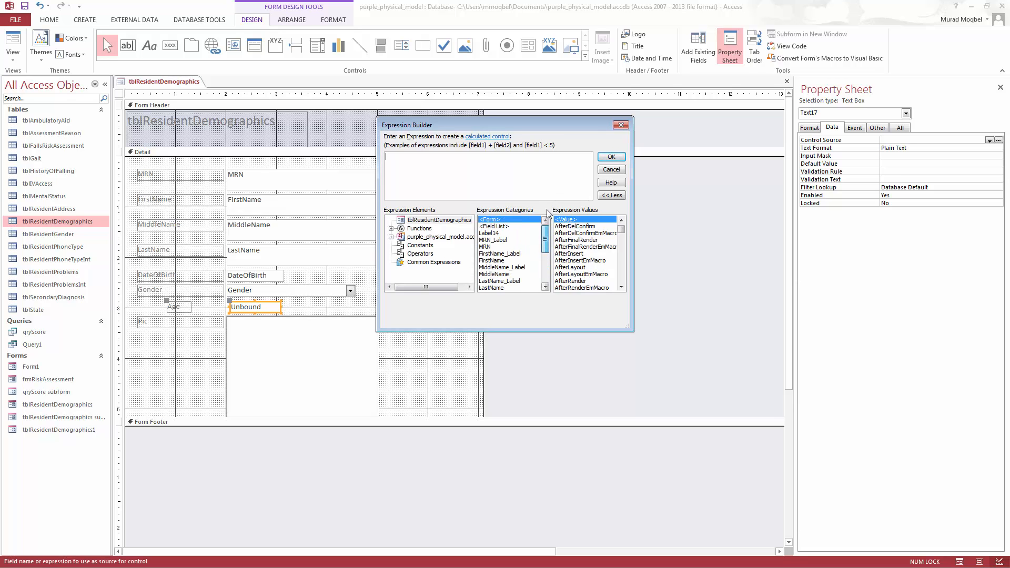
{"action": "left_click", "coordinate": [391, 228]}
{"action": "left_click", "coordinate": [391, 229]}
{"action": "left_click", "coordinate": [391, 238]}
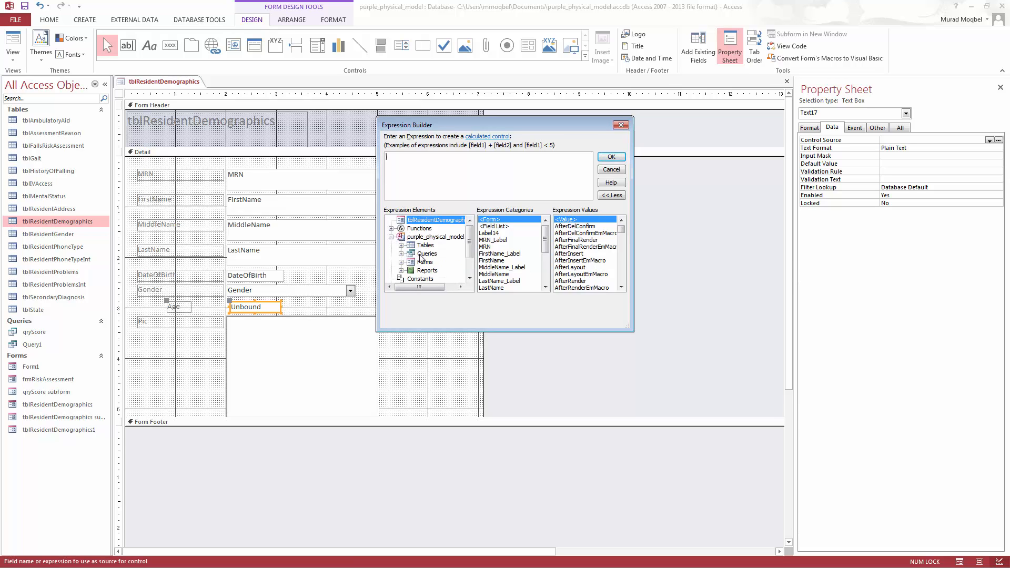
{"action": "left_click", "coordinate": [401, 245]}
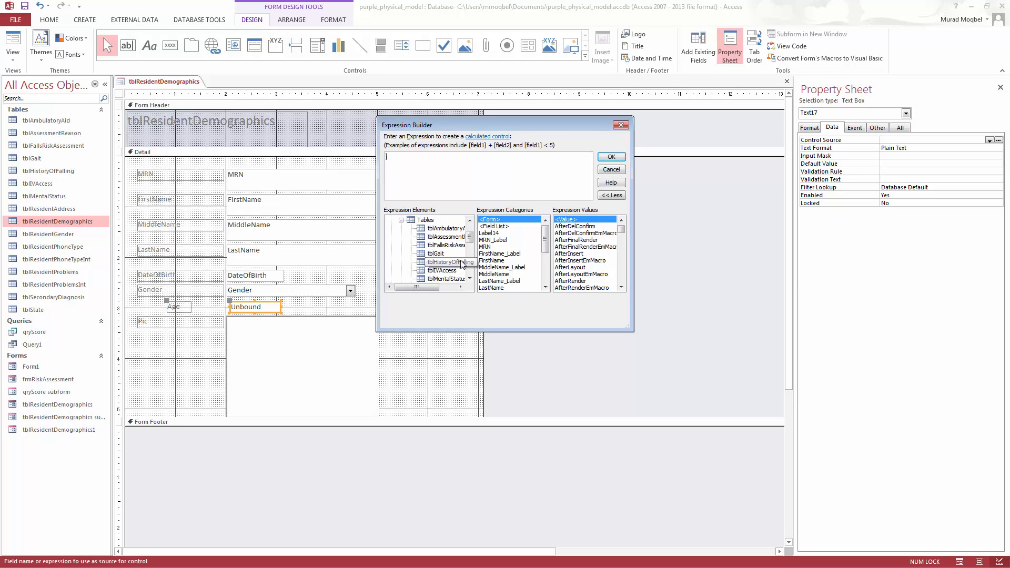
{"action": "mouse_move", "coordinate": [472, 242]}
{"action": "left_mouse_down"}
{"action": "mouse_move", "coordinate": [472, 260]}
{"action": "mouse_move", "coordinate": [473, 251]}
{"action": "left_mouse_up"}
{"action": "left_click", "coordinate": [445, 246]}
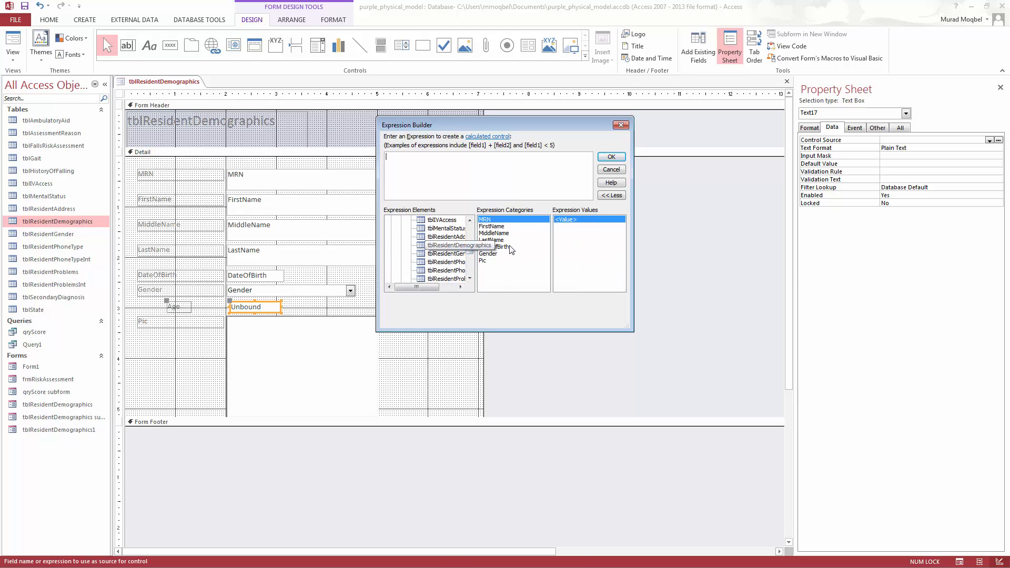
Step: Start the Age expression with an equals sign and the DateDiff function
{"action": "left_click", "coordinate": [448, 181]}
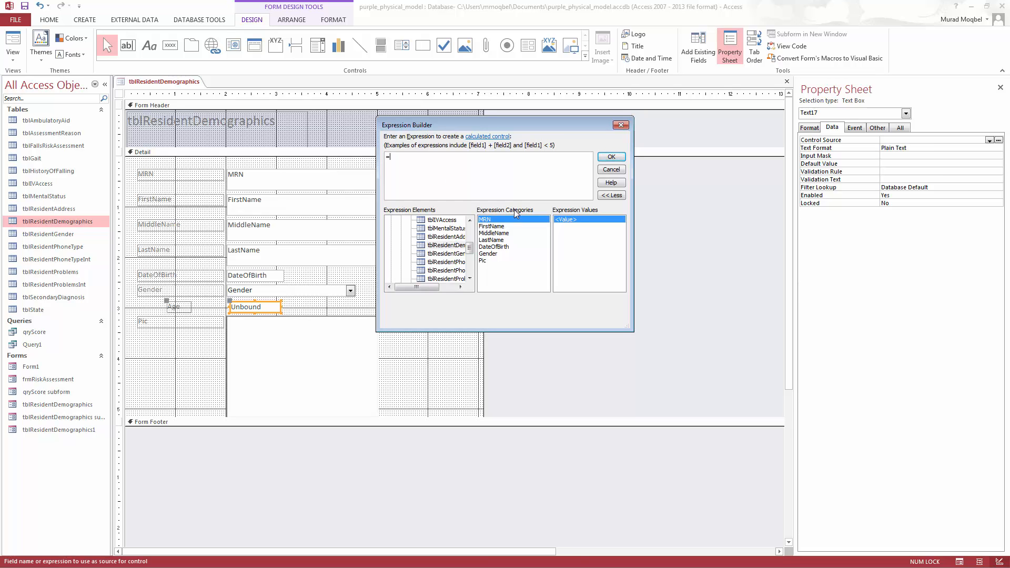
{"action": "type", "text": "=Date"}
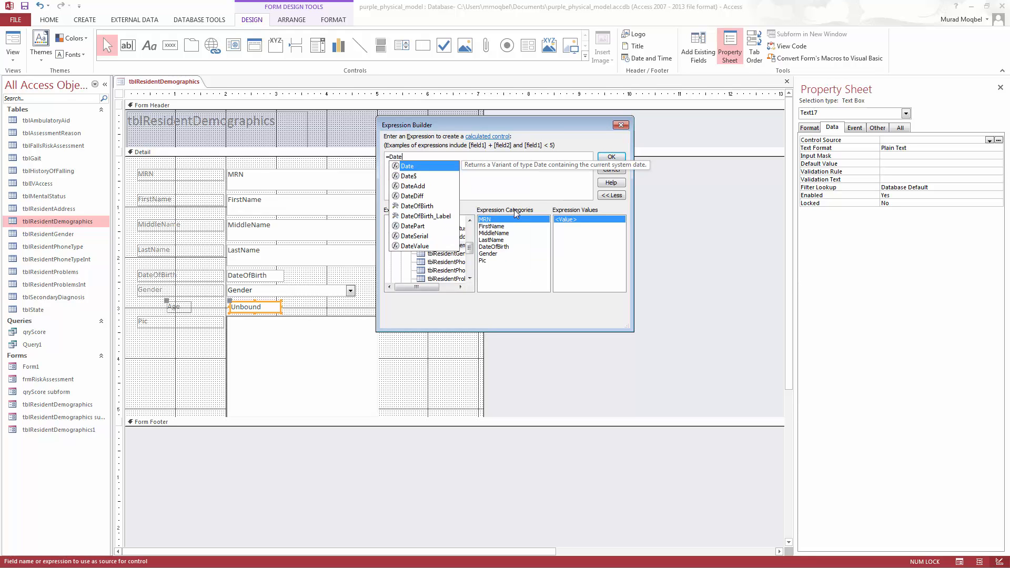
{"action": "type", "text": "Fiff"}
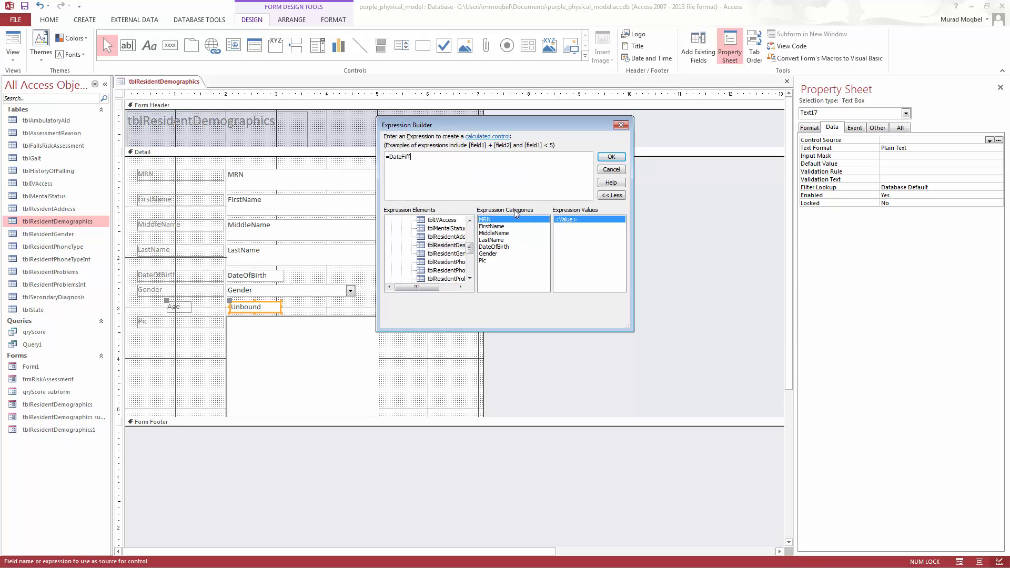
{"action": "key", "text": "BackSpace"}
{"action": "key", "text": "BackSpace"}
{"action": "key", "text": "BackSpace"}
{"action": "key", "text": "BackSpace"}
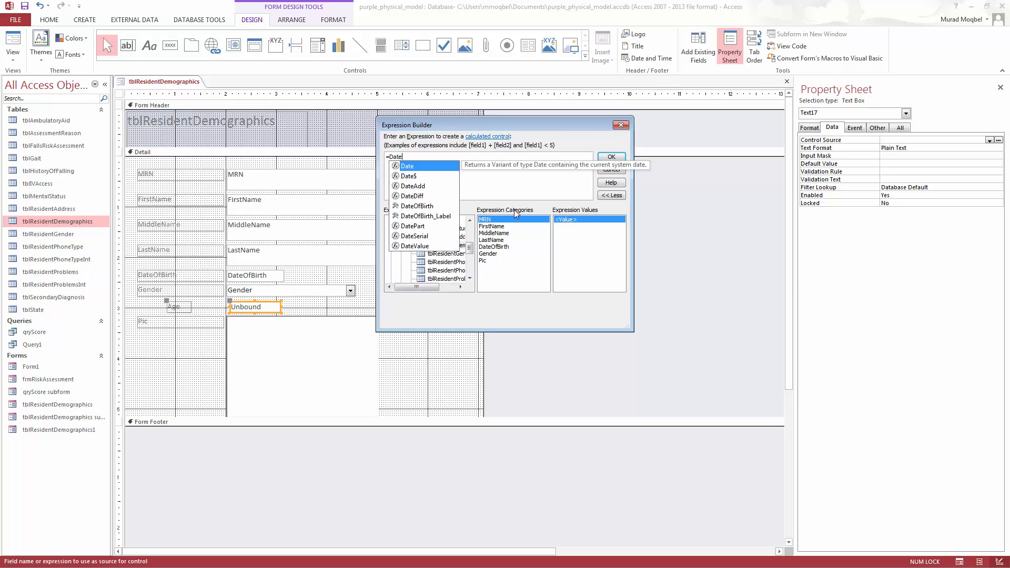
{"action": "type", "text": "Di"}
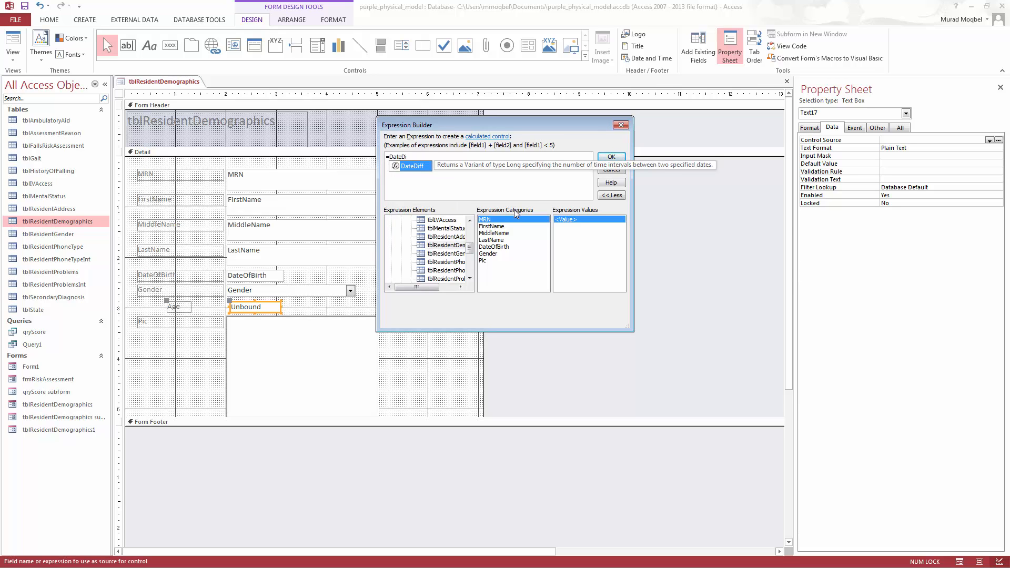
{"action": "double_click", "coordinate": [421, 166]}
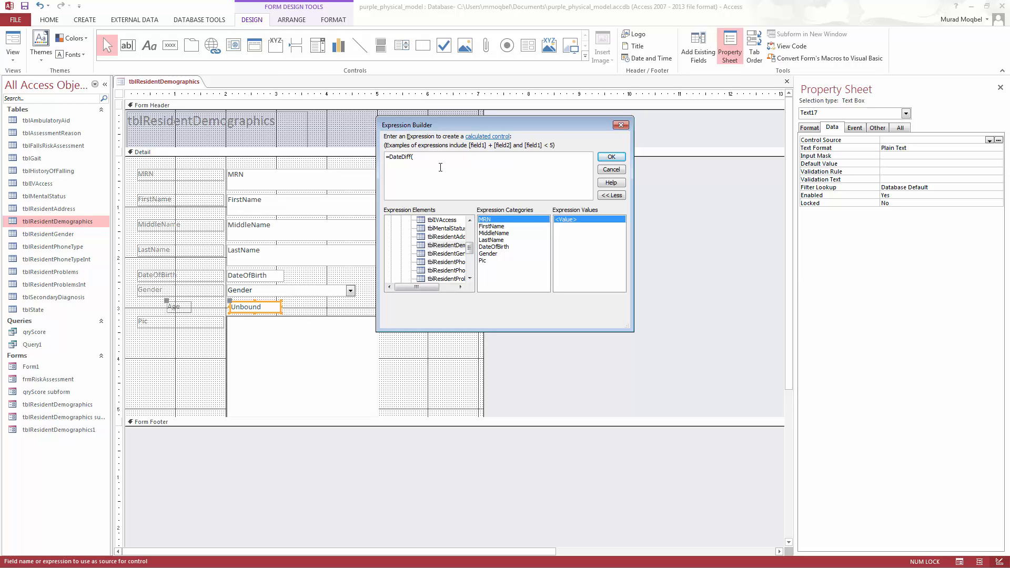
Step: Complete the Age expression as =DateDiff("yyyy", [DateOfBirth], Now()) and apply it as the Control Source
{"action": "type", "text": "\"yyyy"}
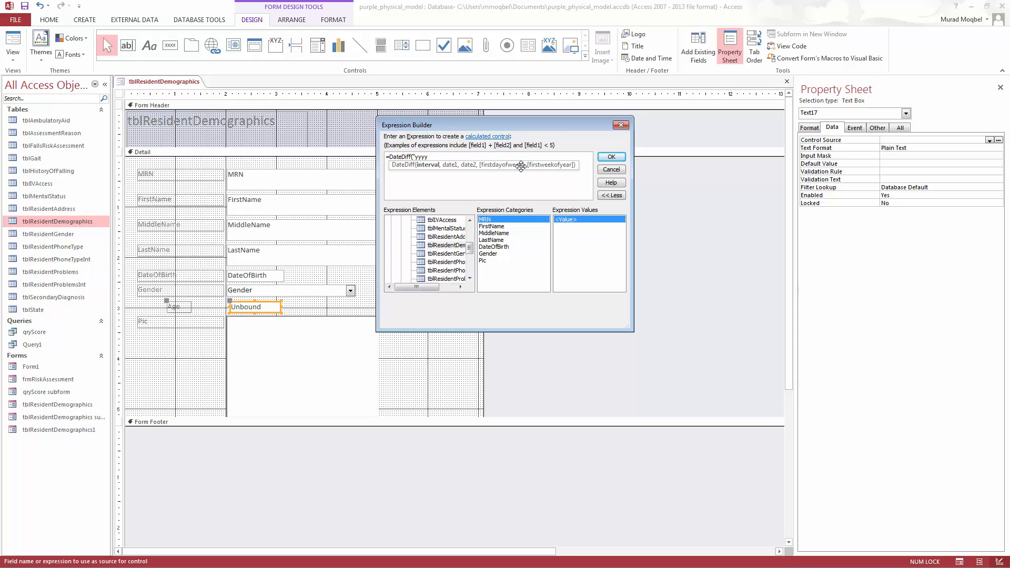
{"action": "type", "text": "\","}
{"action": "double_click", "coordinate": [499, 247]}
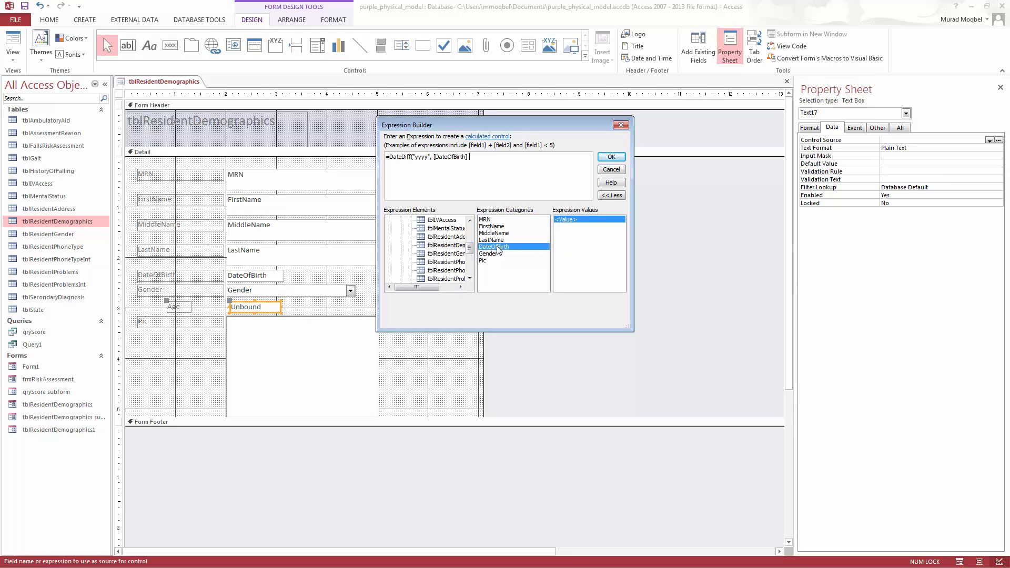
{"action": "type", "text": ", "}
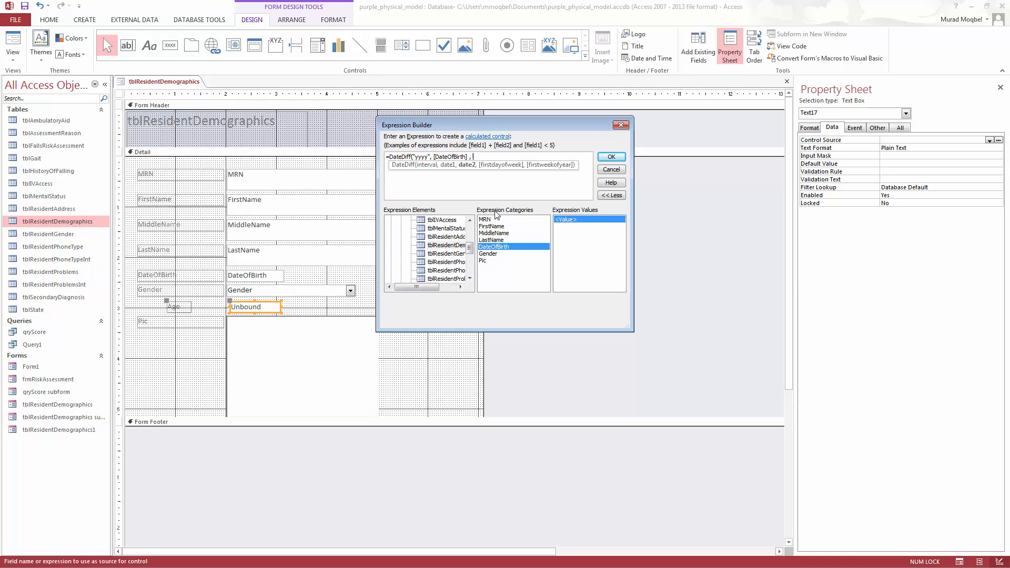
{"action": "type", "text": "No"}
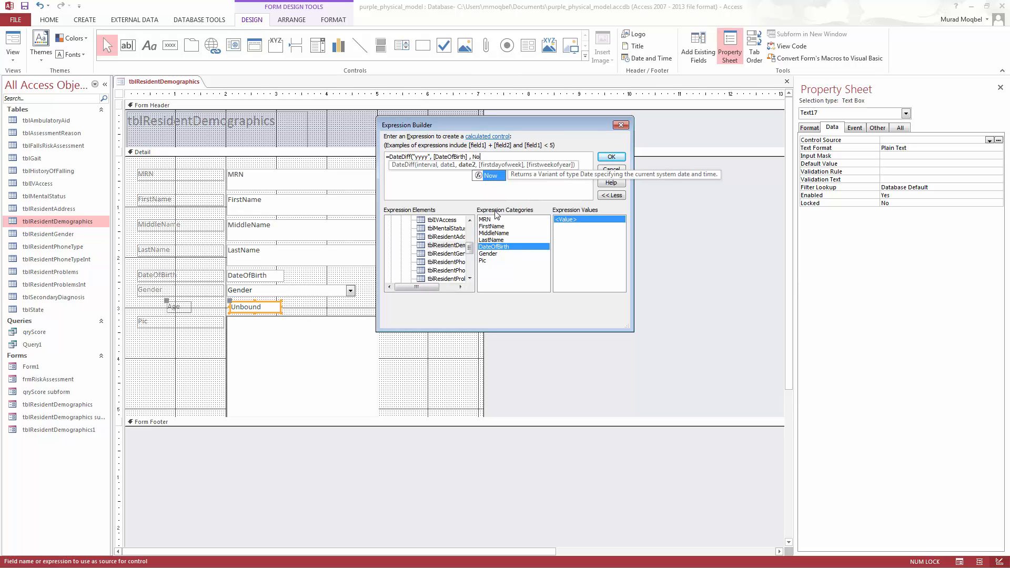
{"action": "type", "text": "w()"}
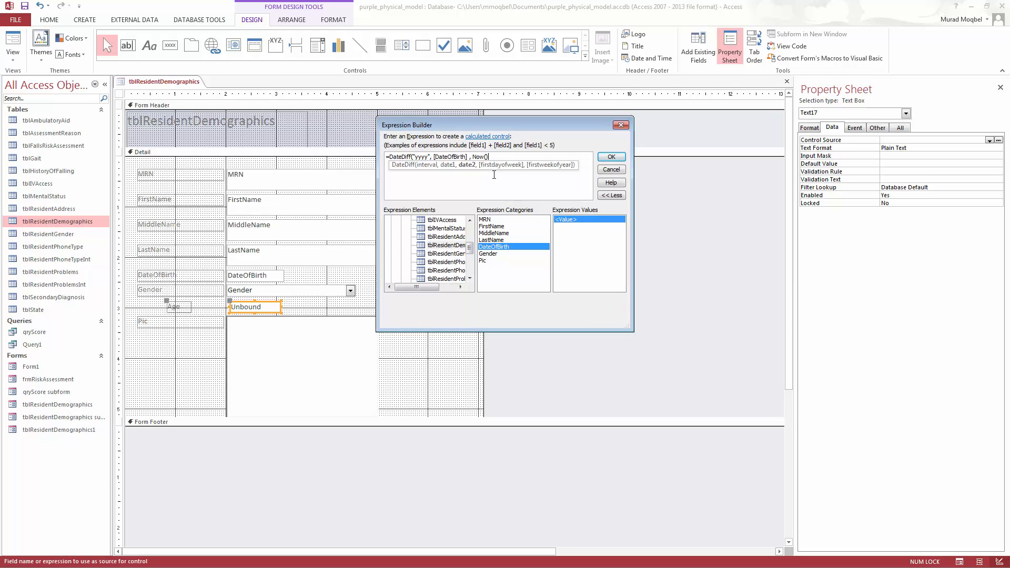
{"action": "type", "text": ")"}
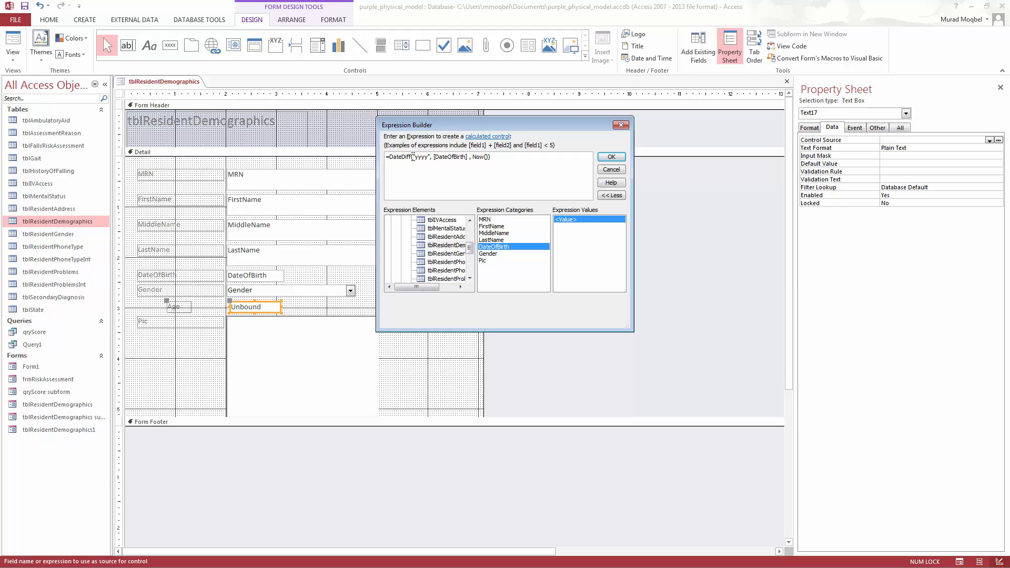
{"action": "left_click", "coordinate": [620, 159]}
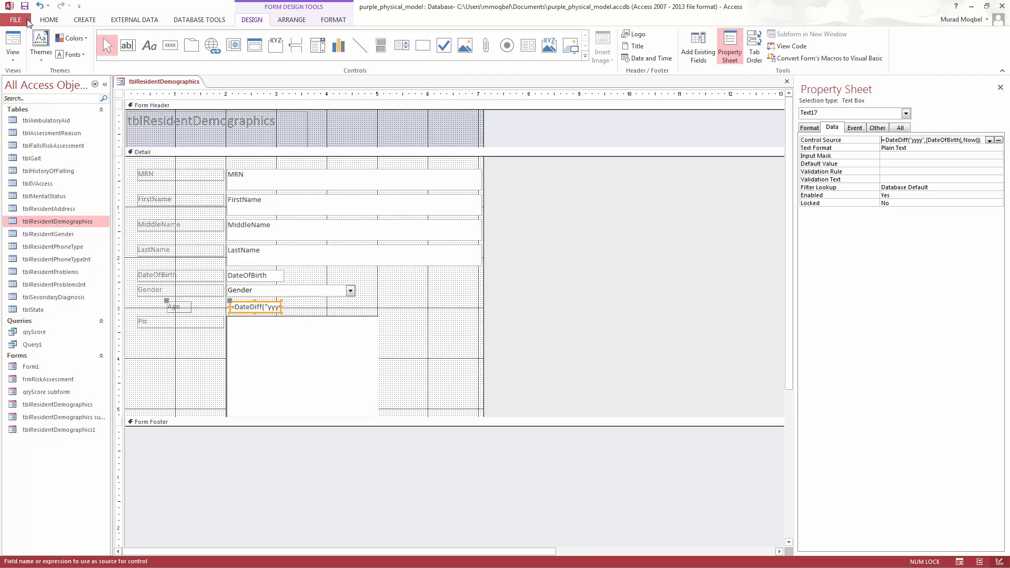
Step: Display the form in Form View and check the calculated age in the first two records
{"action": "left_click", "coordinate": [13, 37]}
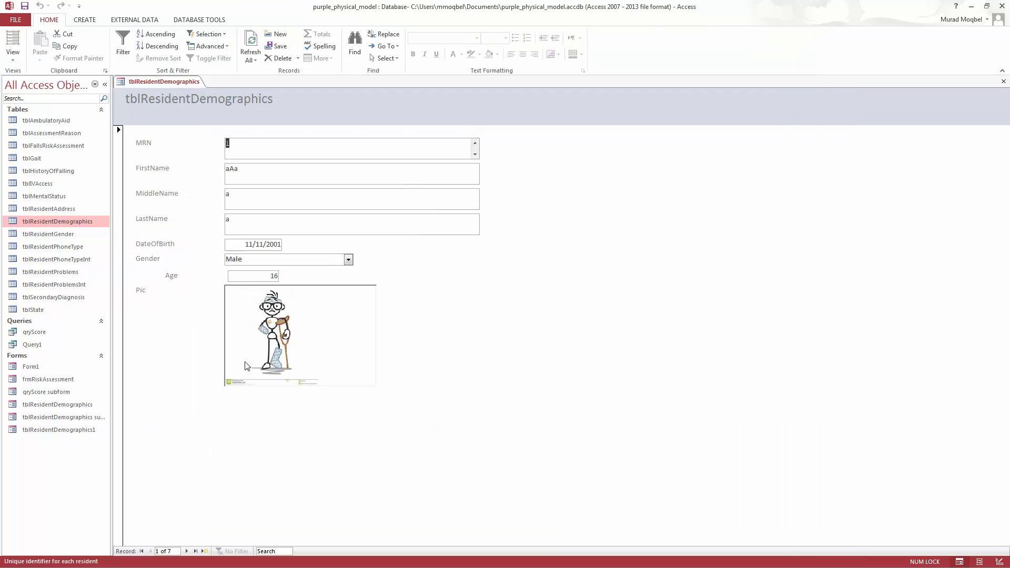
{"action": "left_click", "coordinate": [186, 551]}
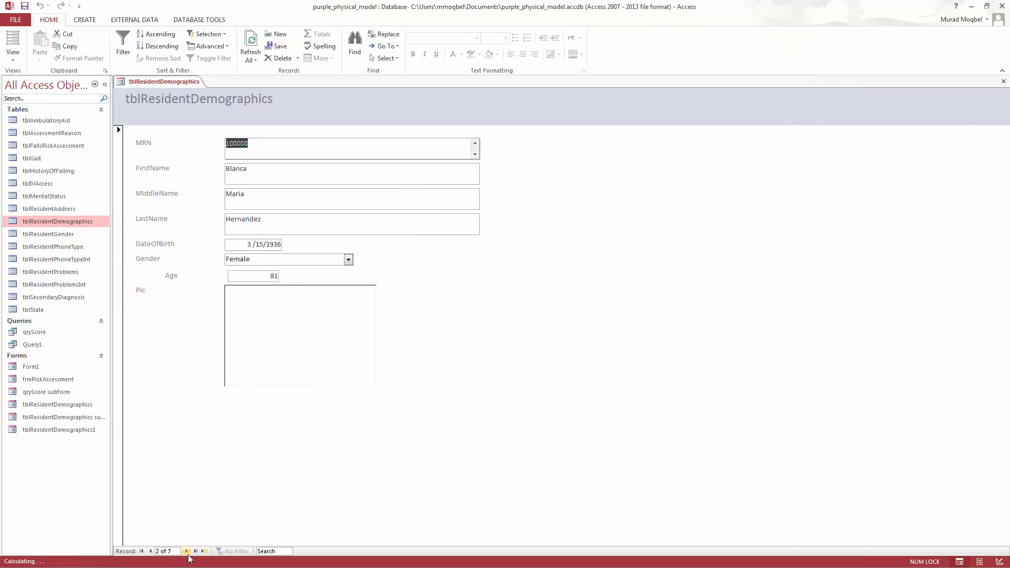
{"action": "left_click", "coordinate": [151, 552]}
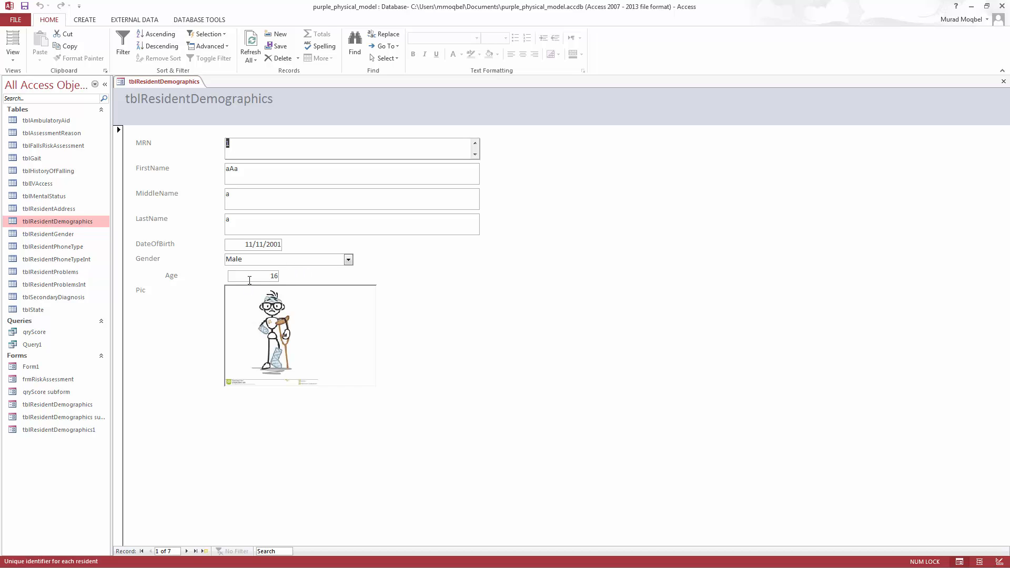
Step: Extend the Age text box's left edge in Design View to line up with the fields above, and return to Form View
{"action": "left_click", "coordinate": [13, 61]}
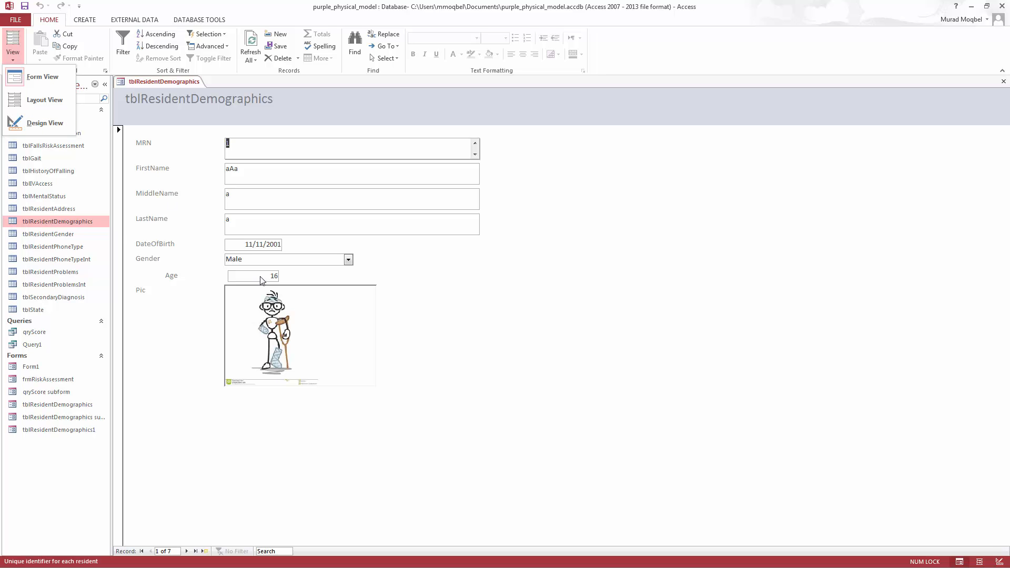
{"action": "left_click", "coordinate": [27, 126]}
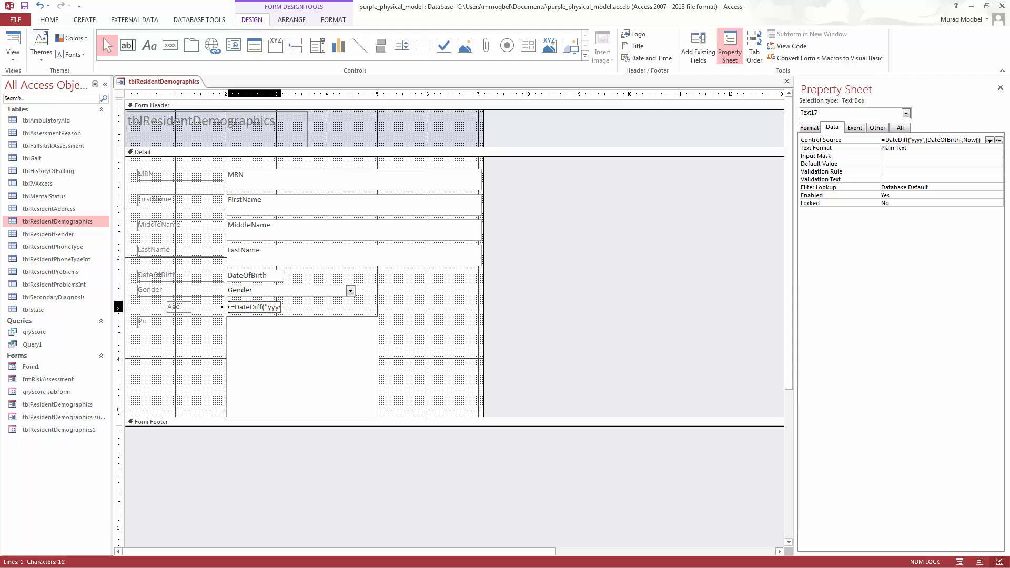
{"action": "left_click", "coordinate": [13, 39]}
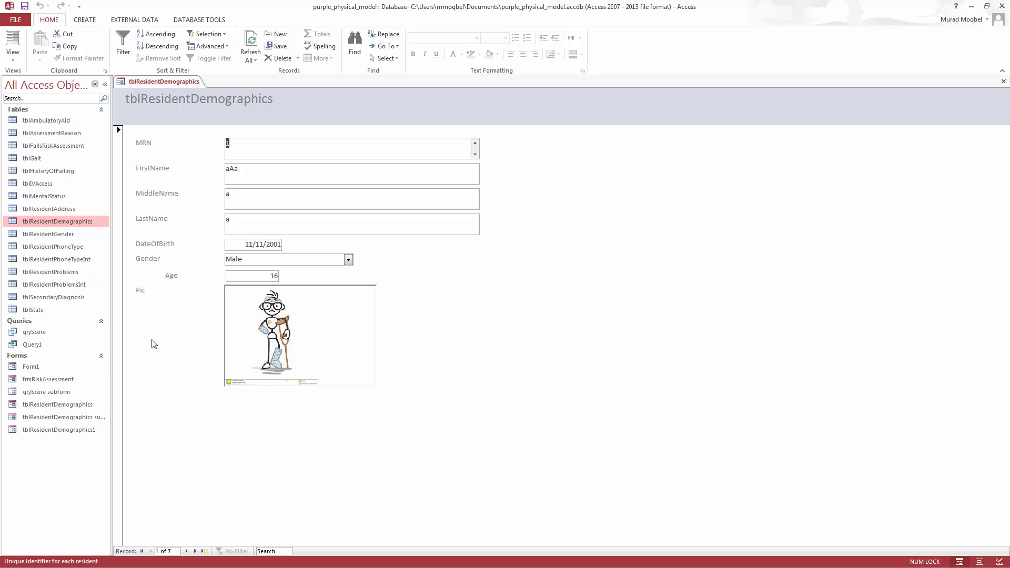
Step: Open the qryScore query and switch it to Design View
{"action": "left_click", "coordinate": [34, 333]}
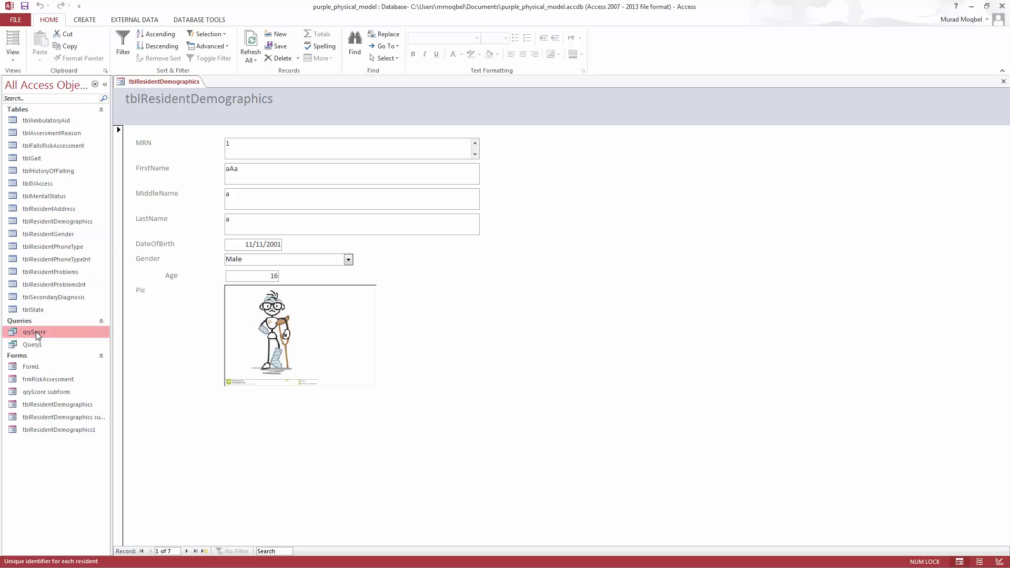
{"action": "double_click", "coordinate": [39, 331]}
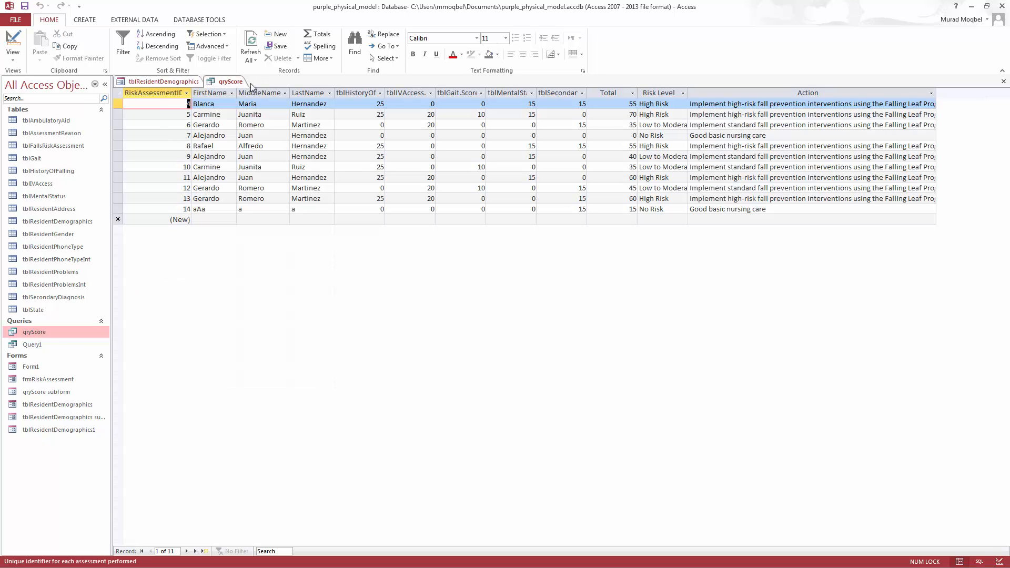
{"action": "right_click", "coordinate": [232, 83]}
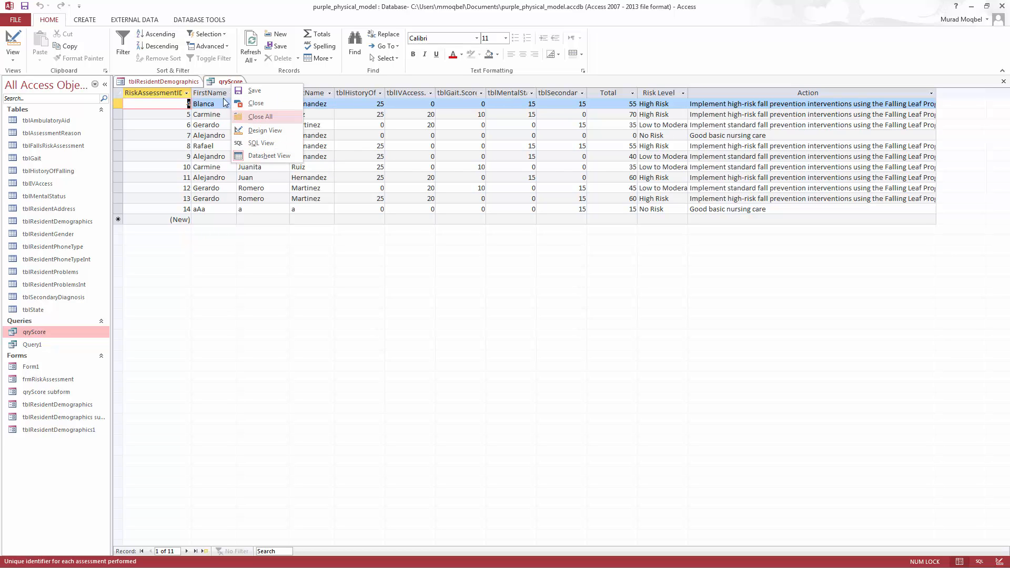
{"action": "left_click", "coordinate": [212, 87]}
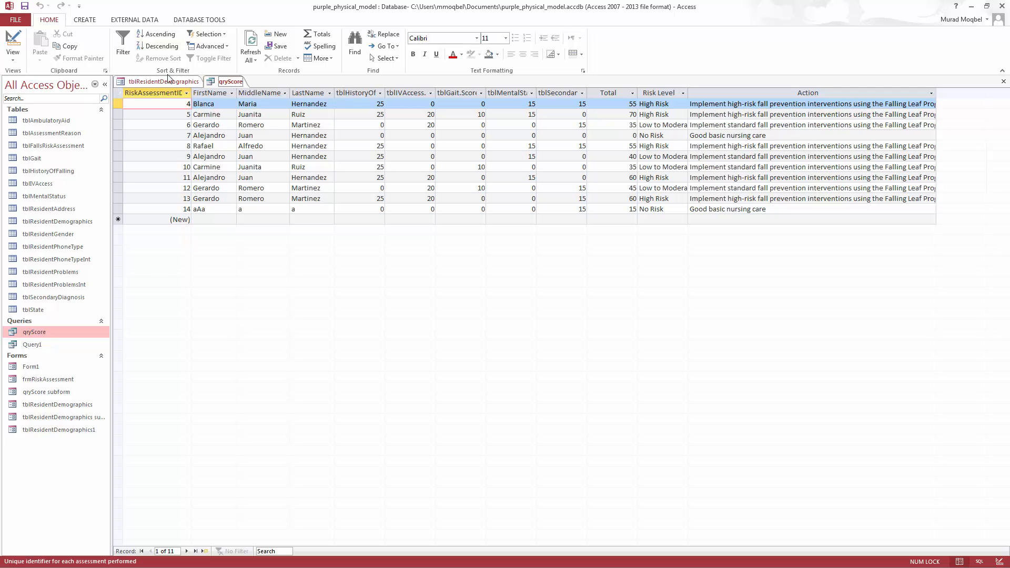
{"action": "left_click", "coordinate": [13, 42]}
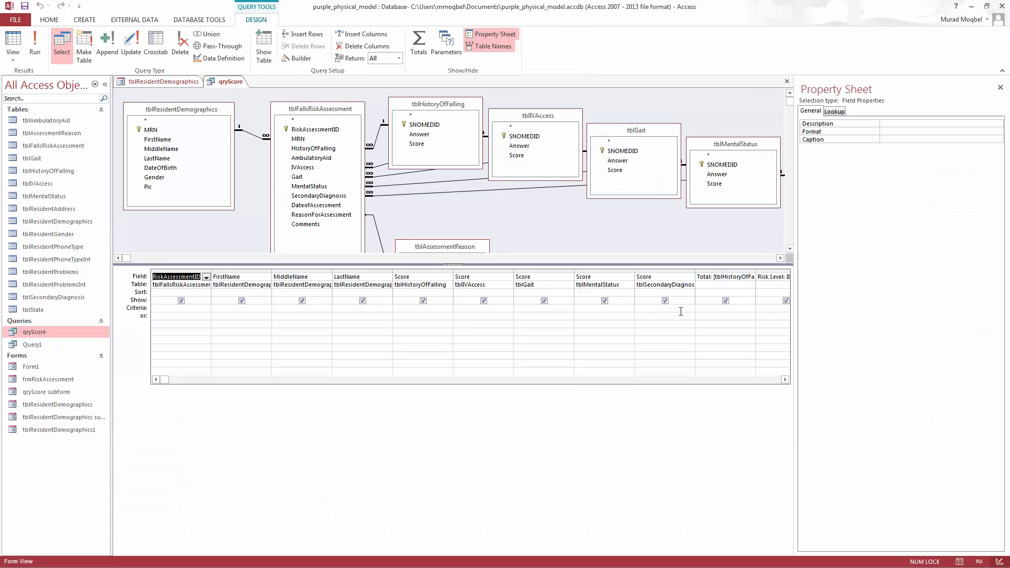
Step: Open the Expression Builder for the first empty column after Action in the query design grid
{"action": "left_click", "coordinate": [785, 380]}
{"action": "left_click", "coordinate": [785, 380]}
{"action": "left_click", "coordinate": [785, 380]}
{"action": "left_click", "coordinate": [785, 380]}
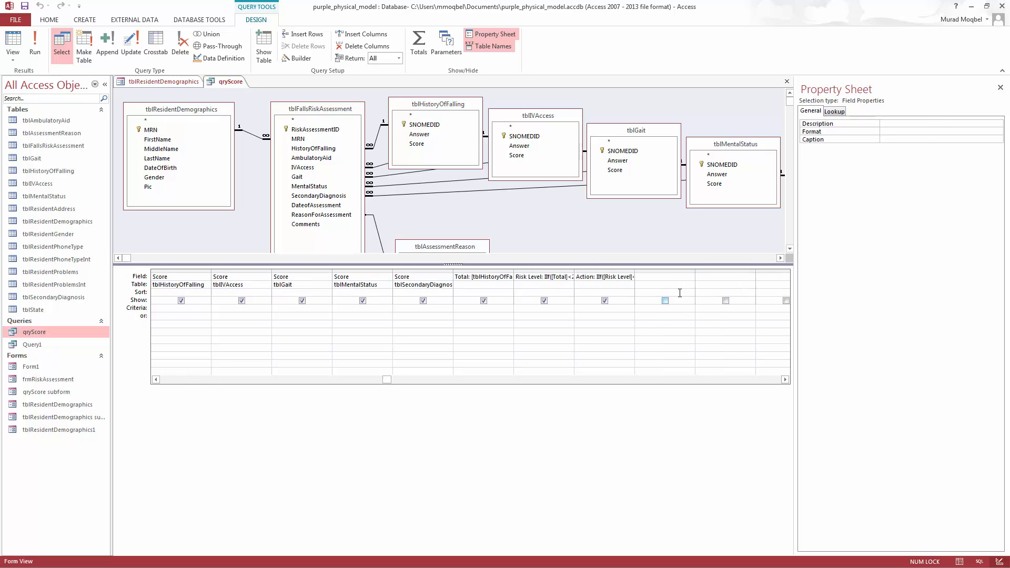
{"action": "left_click", "coordinate": [665, 279]}
{"action": "right_click", "coordinate": [663, 277]}
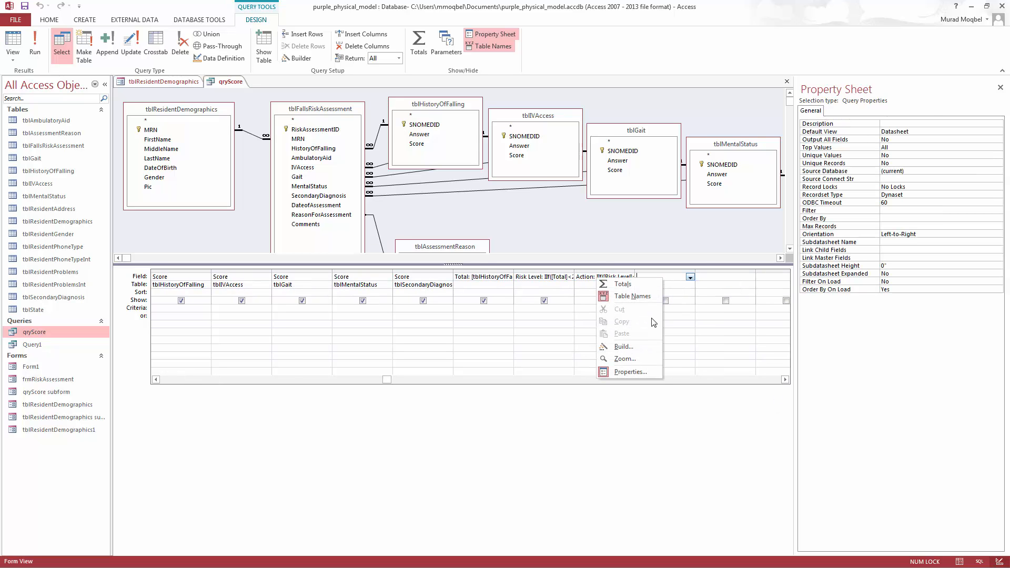
{"action": "left_click", "coordinate": [623, 346]}
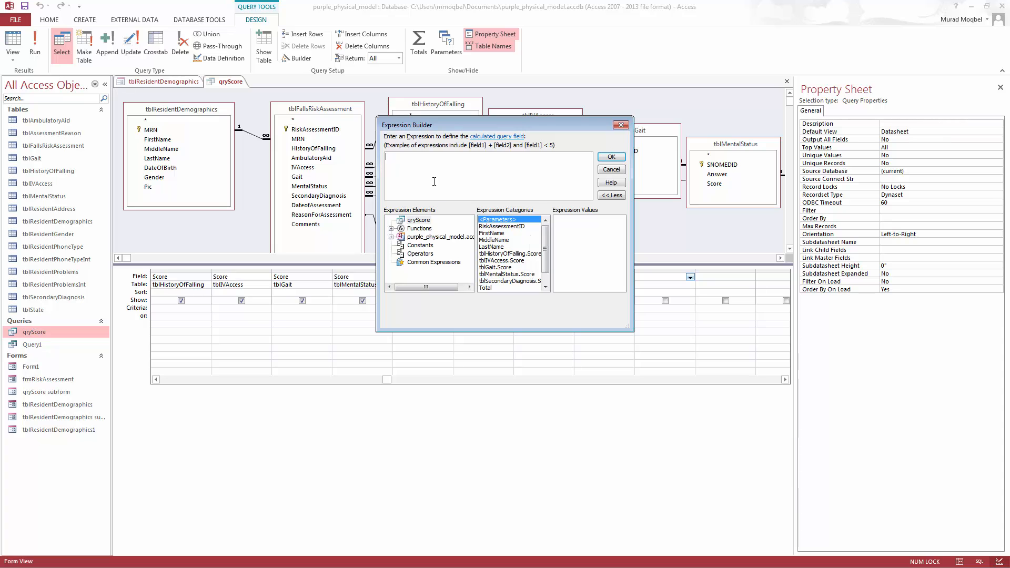
Step: Start the query expression with =DateDiff("yyyy", as the function and its interval
{"action": "type", "text": "=Da"}
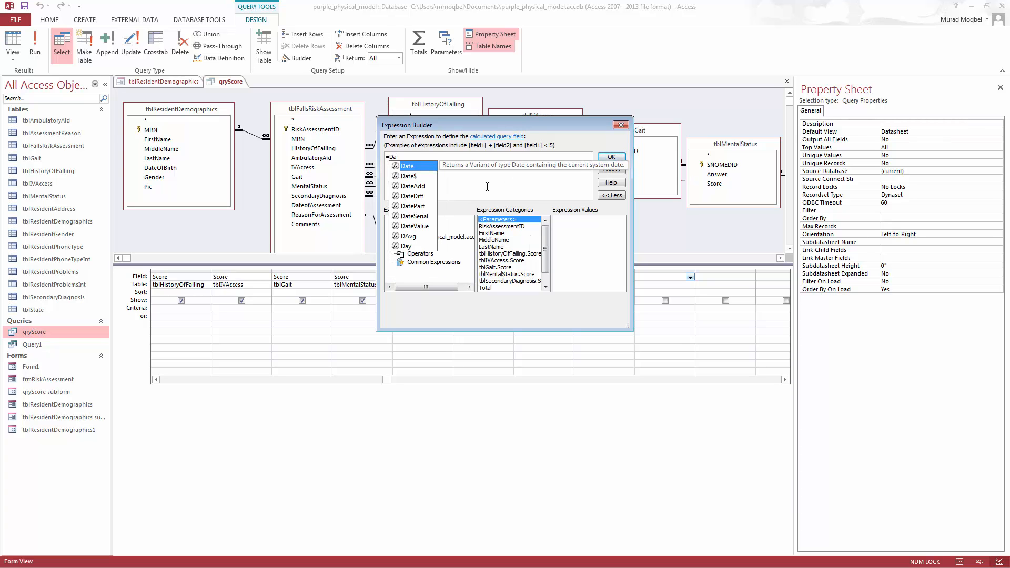
{"action": "type", "text": "teD"}
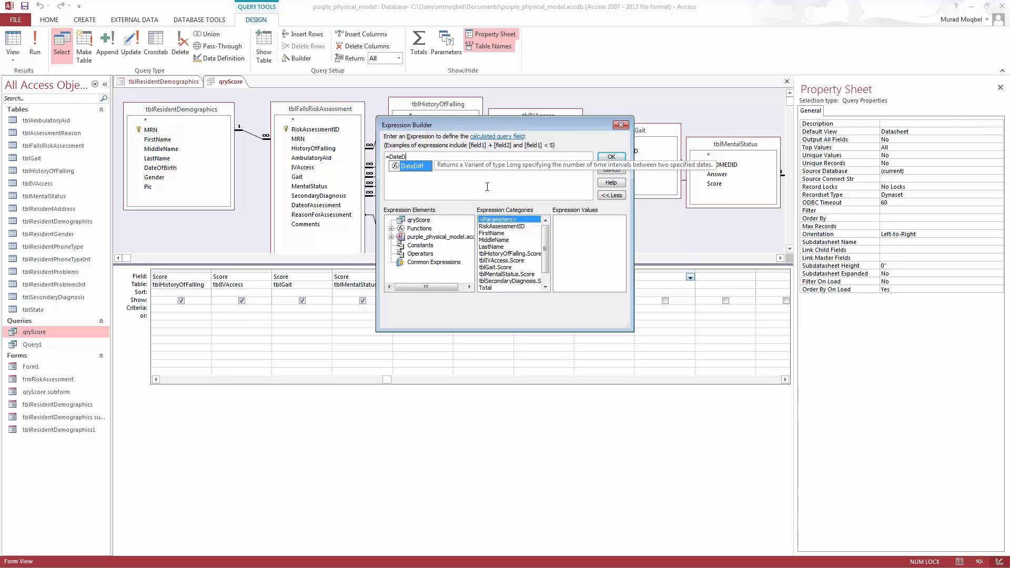
{"action": "double_click", "coordinate": [429, 168]}
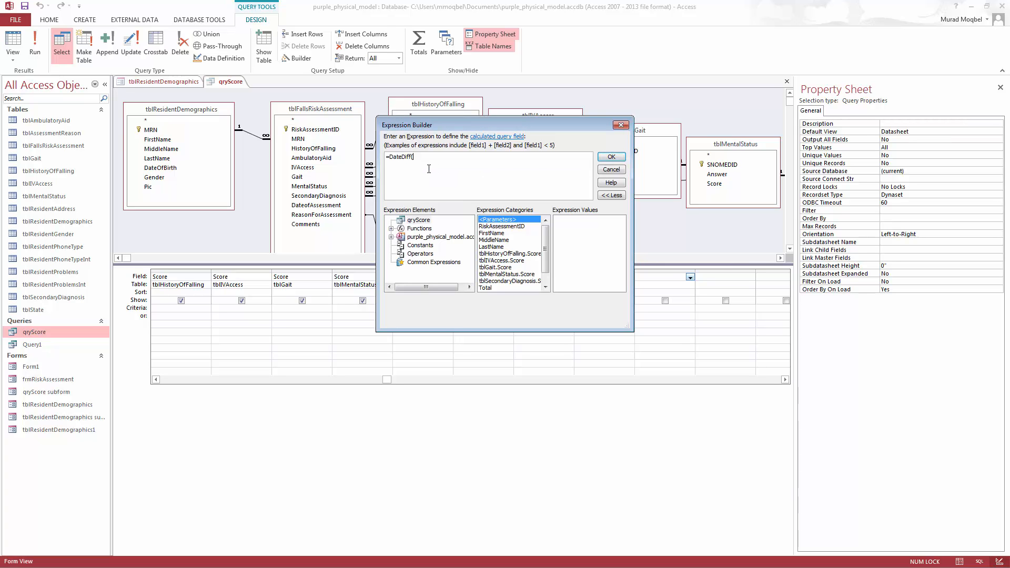
{"action": "type", "text": "\""}
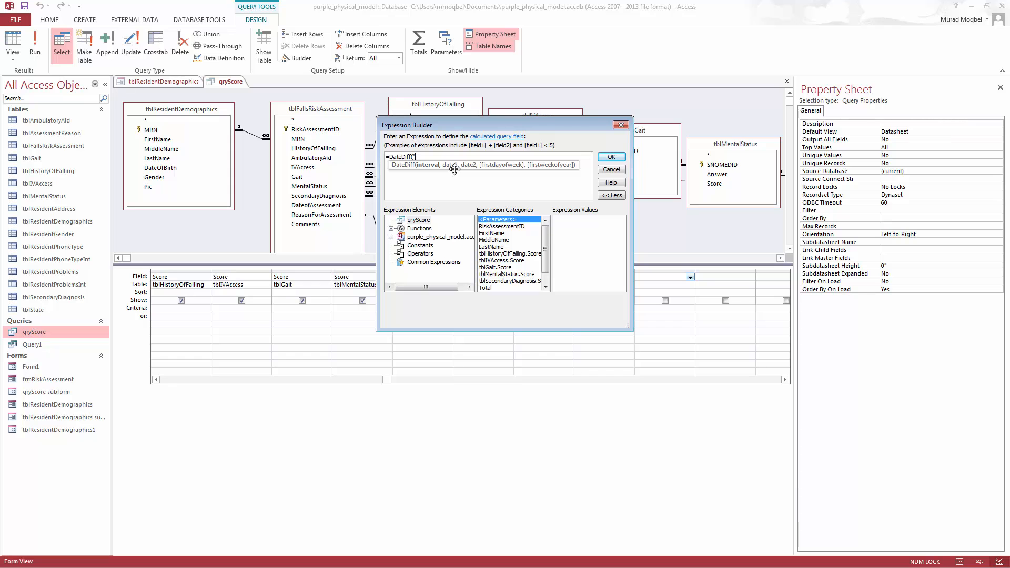
{"action": "type", "text": "yyyy\","}
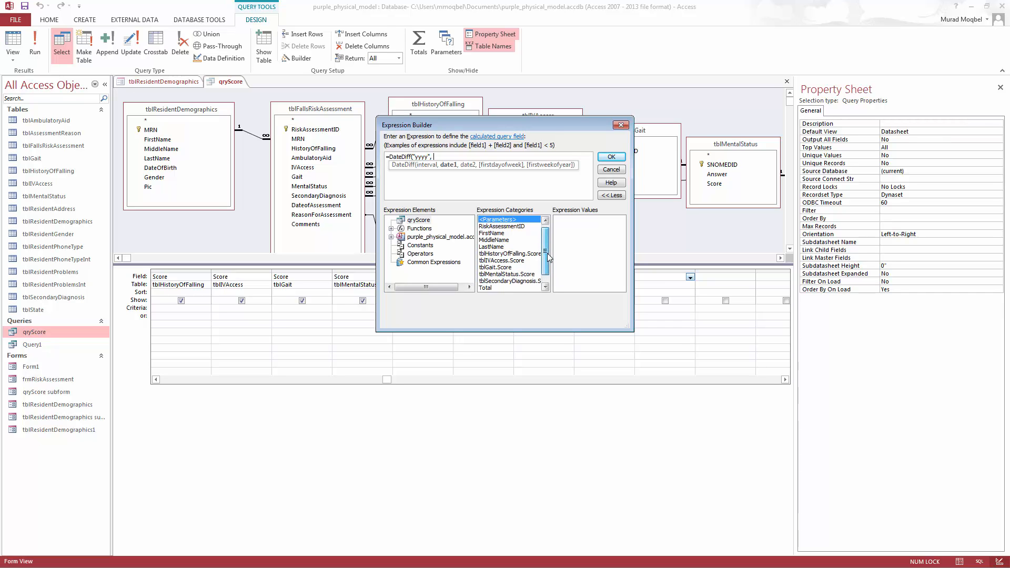
Step: Insert the DateOfBirth field of the tblResidentDemographics table as the first date of the DateDiff expression
{"action": "left_click_drag", "start_coordinate": [549, 255], "coordinate": [548, 268]}
{"action": "left_click", "coordinate": [392, 237]}
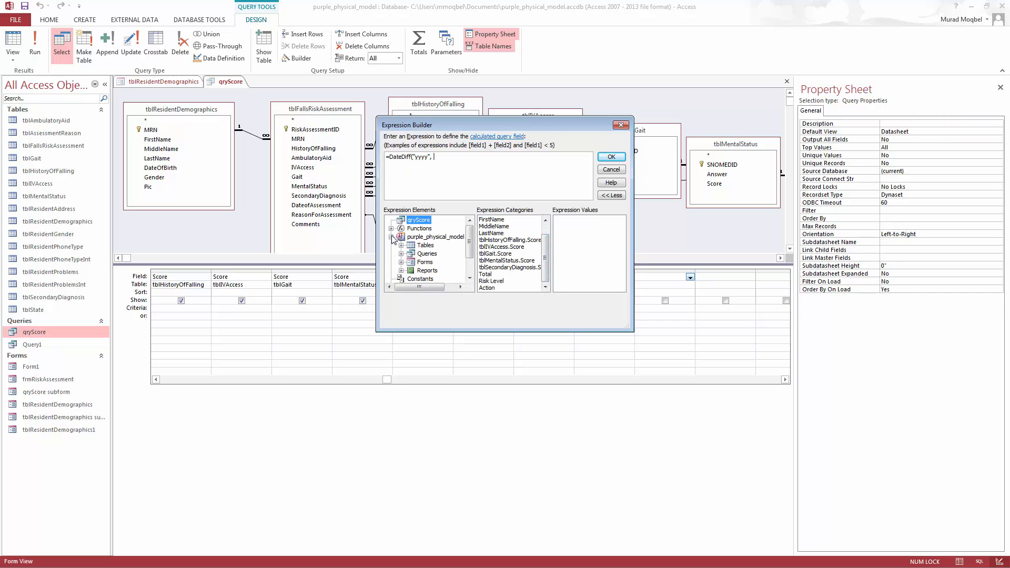
{"action": "left_click", "coordinate": [401, 245]}
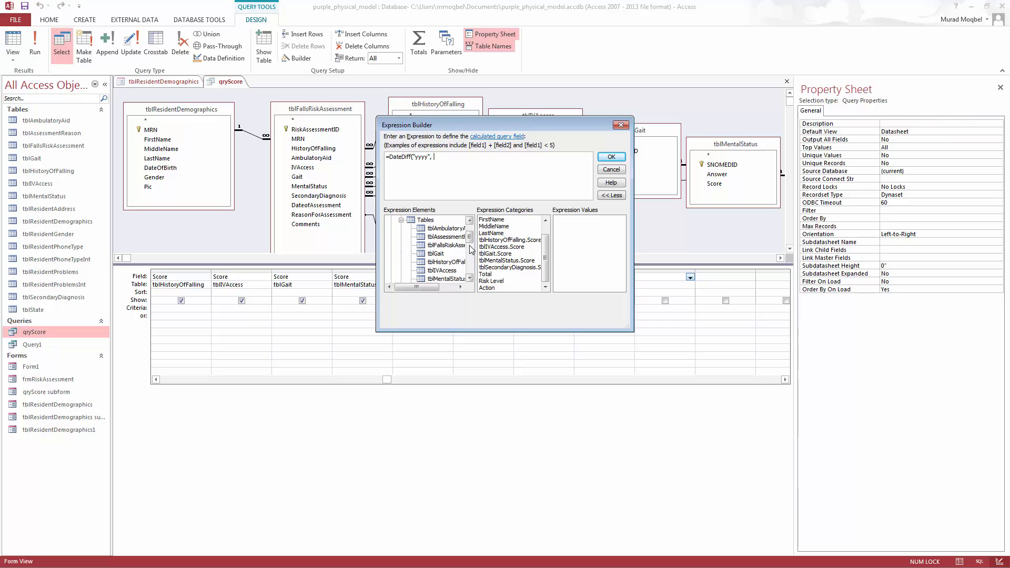
{"action": "left_click", "coordinate": [470, 279]}
{"action": "left_click", "coordinate": [470, 279]}
{"action": "left_click", "coordinate": [470, 278]}
{"action": "left_click", "coordinate": [446, 270]}
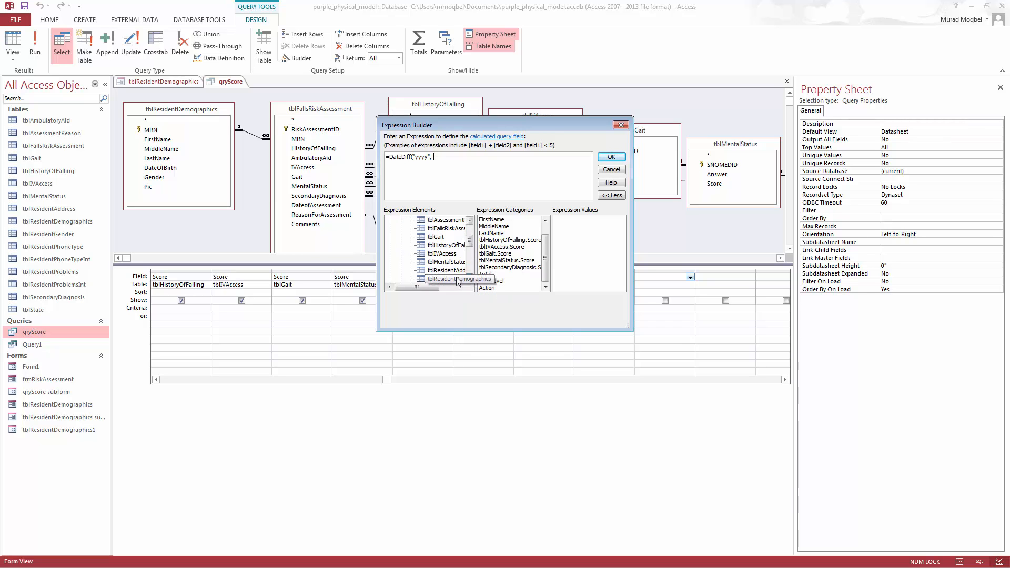
{"action": "double_click", "coordinate": [498, 247]}
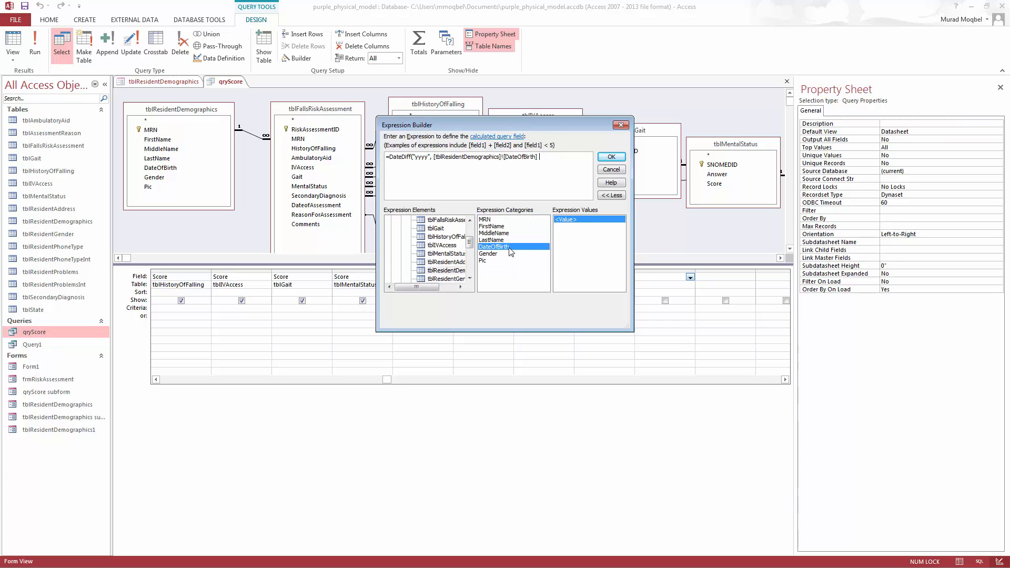
Step: Complete the DateDiff expression with now() as the second date and apply it to the query column
{"action": "type", "text": ", "}
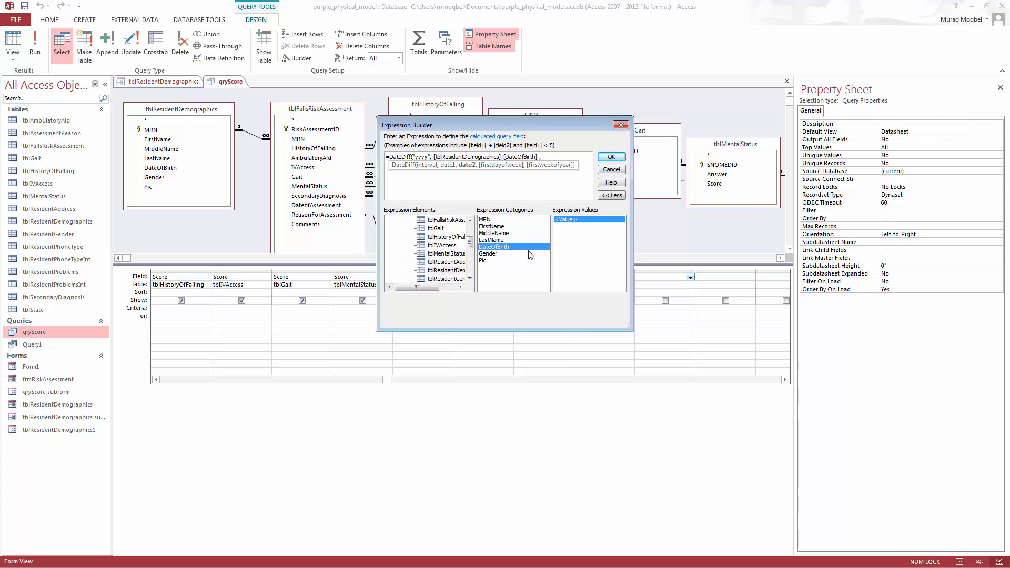
{"action": "type", "text": "now"}
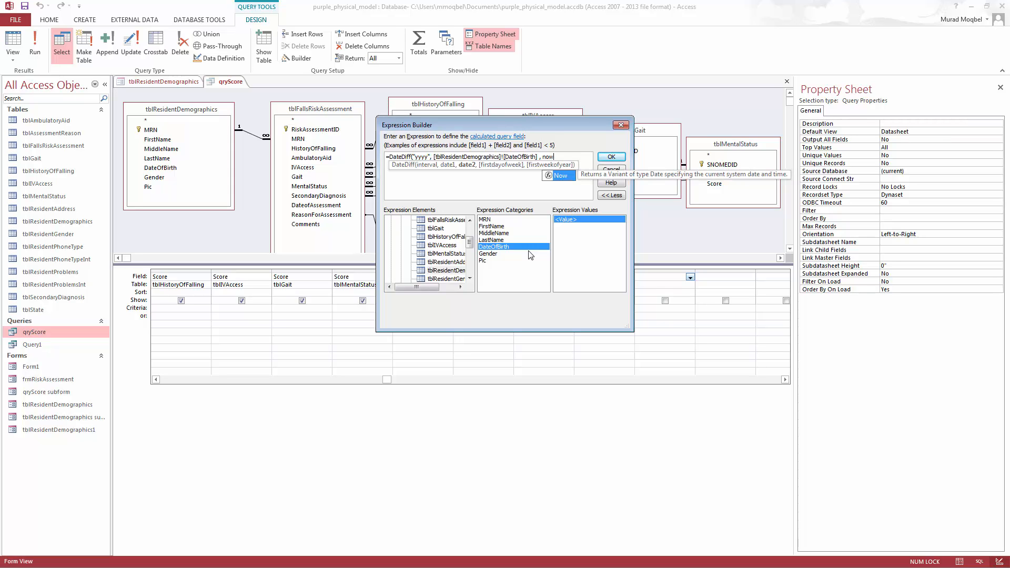
{"action": "type", "text": "()"}
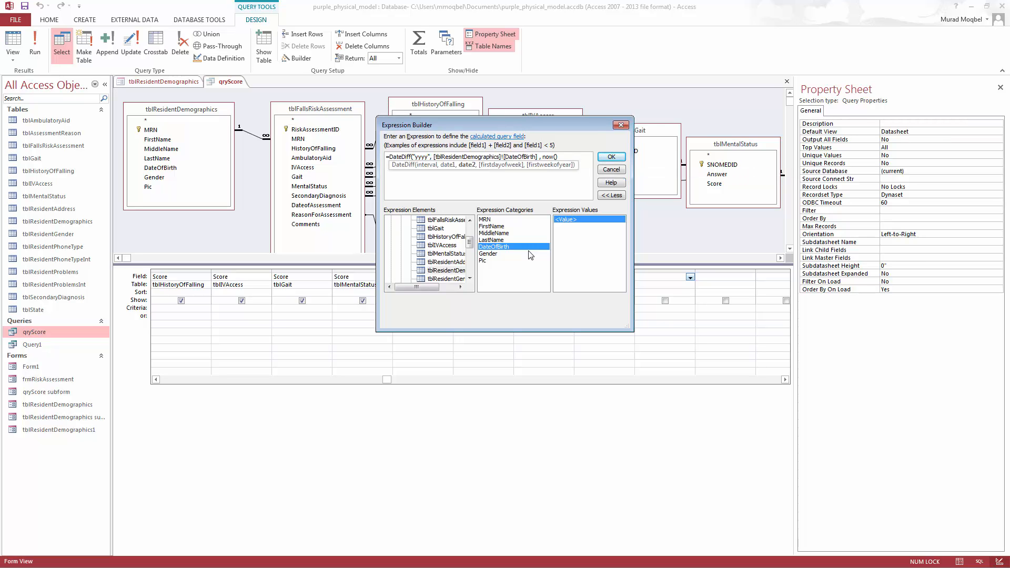
{"action": "type", "text": ")"}
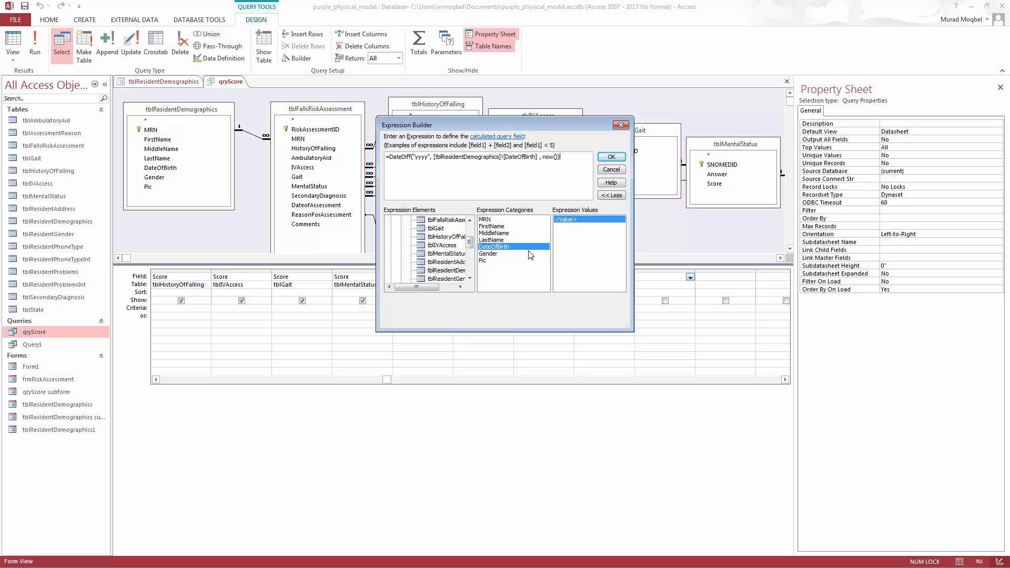
{"action": "left_click", "coordinate": [609, 159]}
Step: Rename the calculated column from Expr1 to Age in the Zoom box
{"action": "left_click", "coordinate": [651, 279]}
{"action": "right_click", "coordinate": [651, 280]}
{"action": "left_click", "coordinate": [612, 359]}
{"action": "left_click", "coordinate": [400, 185]}
{"action": "left_click_drag", "start_coordinate": [385, 168], "coordinate": [368, 165]}
{"action": "left_click", "coordinate": [383, 165]}
{"action": "double_click", "coordinate": [383, 166]}
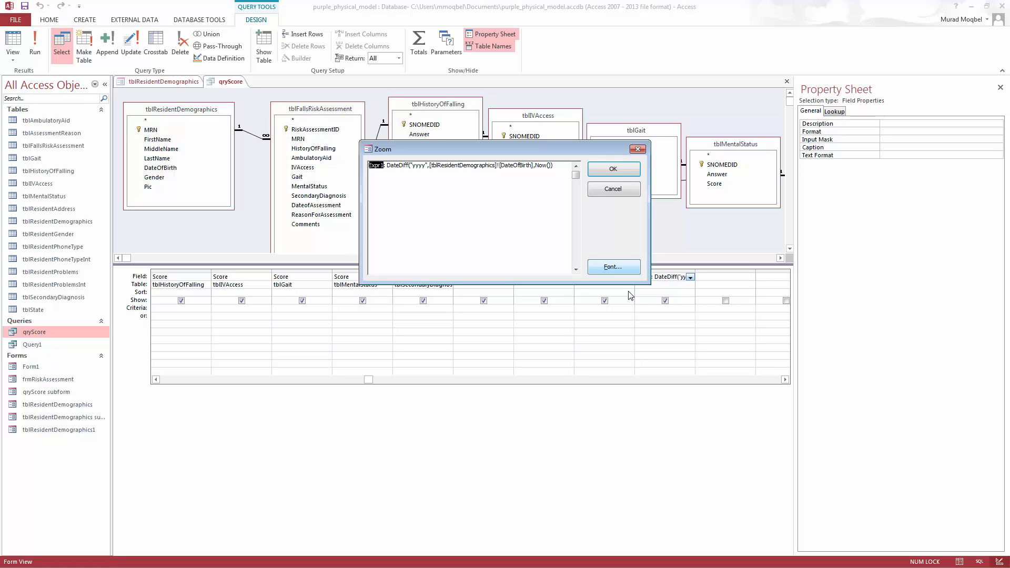
{"action": "type", "text": "Age"}
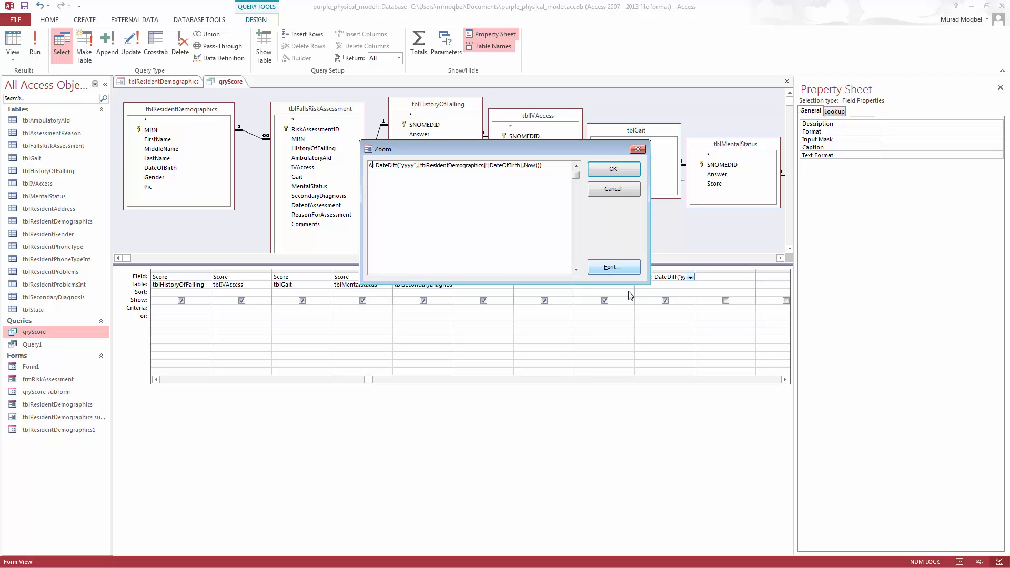
{"action": "left_click", "coordinate": [609, 179]}
Step: Move the Age column directly after LastName and check it in Datasheet View
{"action": "left_click", "coordinate": [670, 273]}
{"action": "left_click_drag", "start_coordinate": [670, 275], "coordinate": [399, 282]}
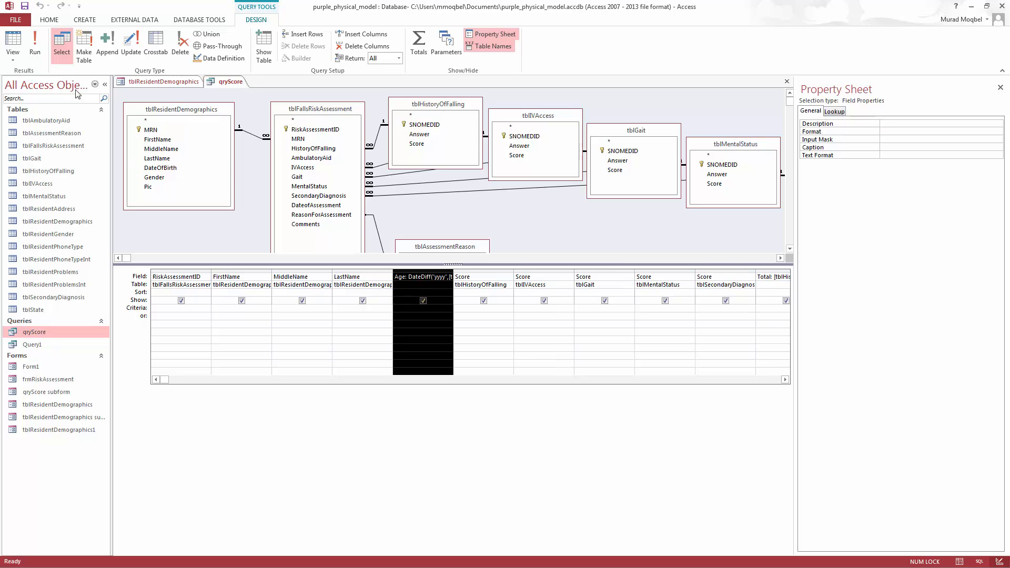
{"action": "left_click", "coordinate": [41, 48]}
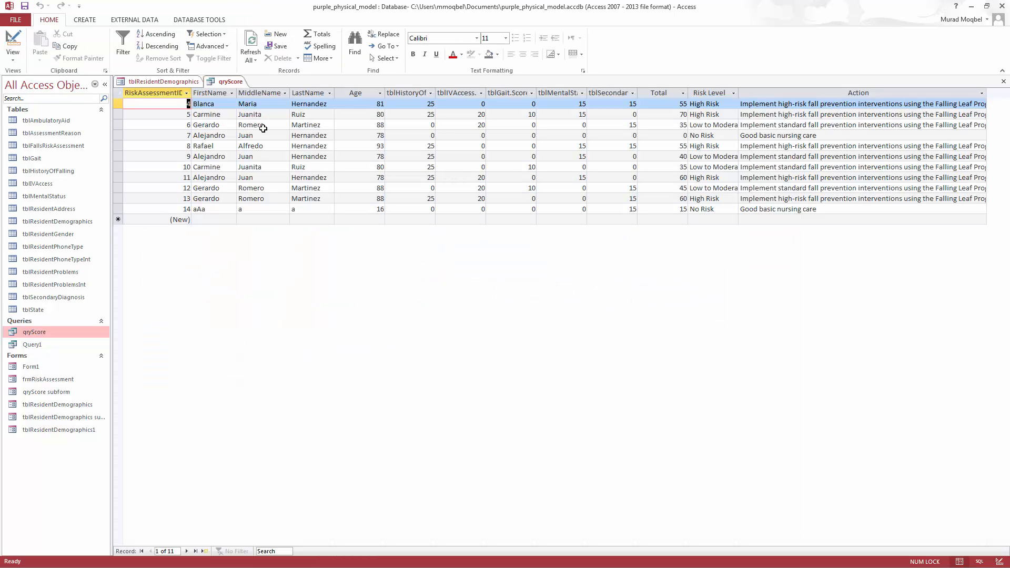
{"action": "left_click", "coordinate": [363, 88]}
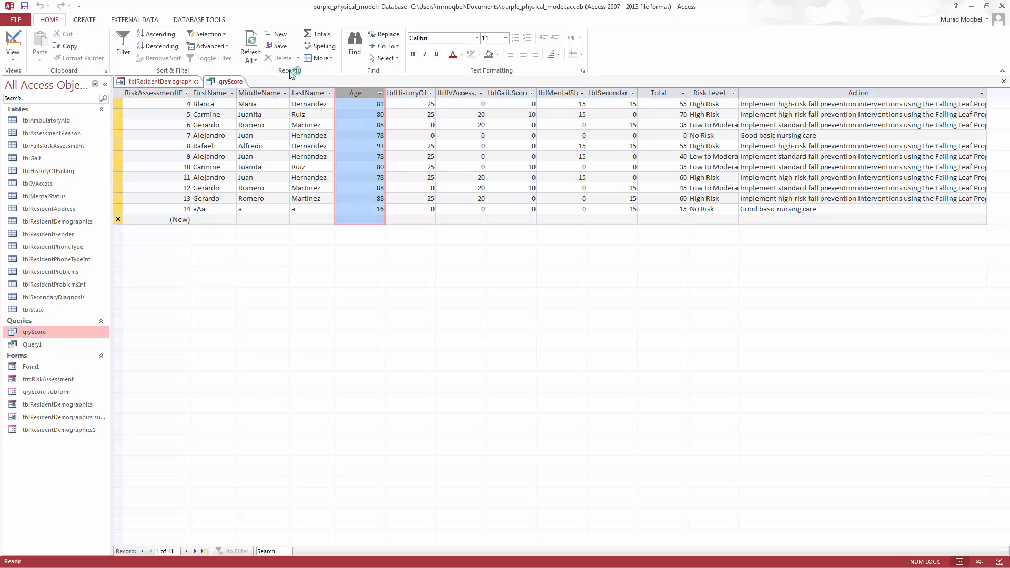
Step: Save the qryScore query and close it
{"action": "right_click", "coordinate": [236, 82]}
{"action": "left_click", "coordinate": [236, 85]}
{"action": "right_click", "coordinate": [238, 83]}
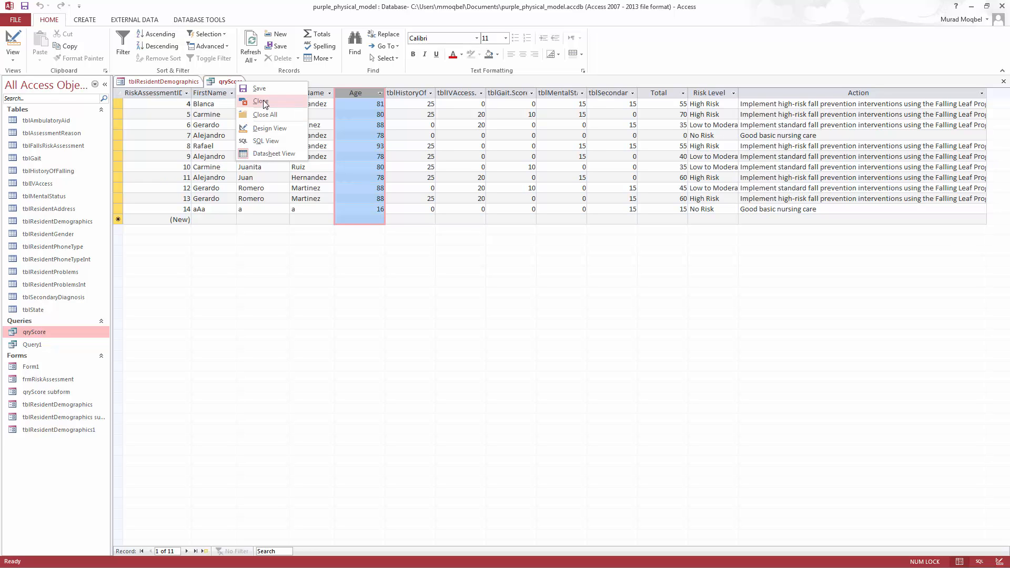